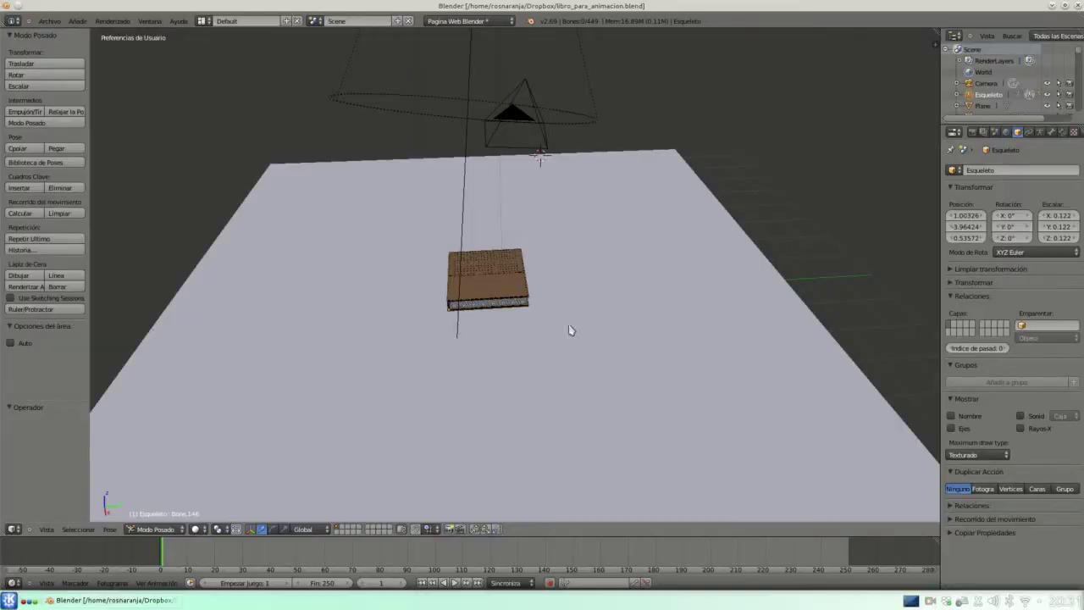
- Zoom in on the closed book and orbit the viewport around it
scroll(569, 332, up, 5)
middle_drag(559, 346, 559, 370)
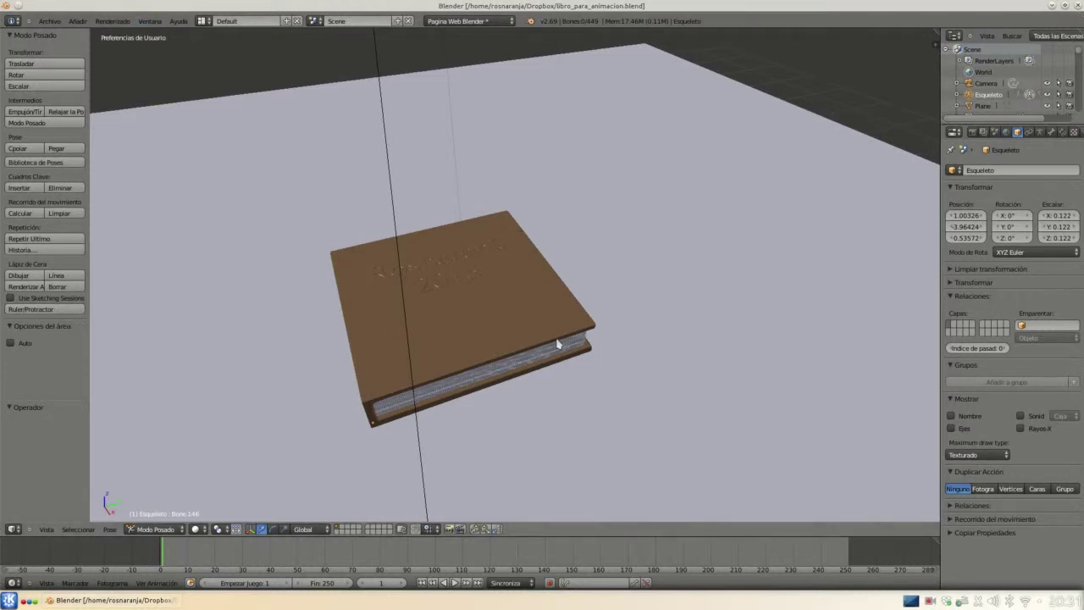
- Switch to Object Mode and select the Esqueleto armature in the Outliner
click(159, 530)
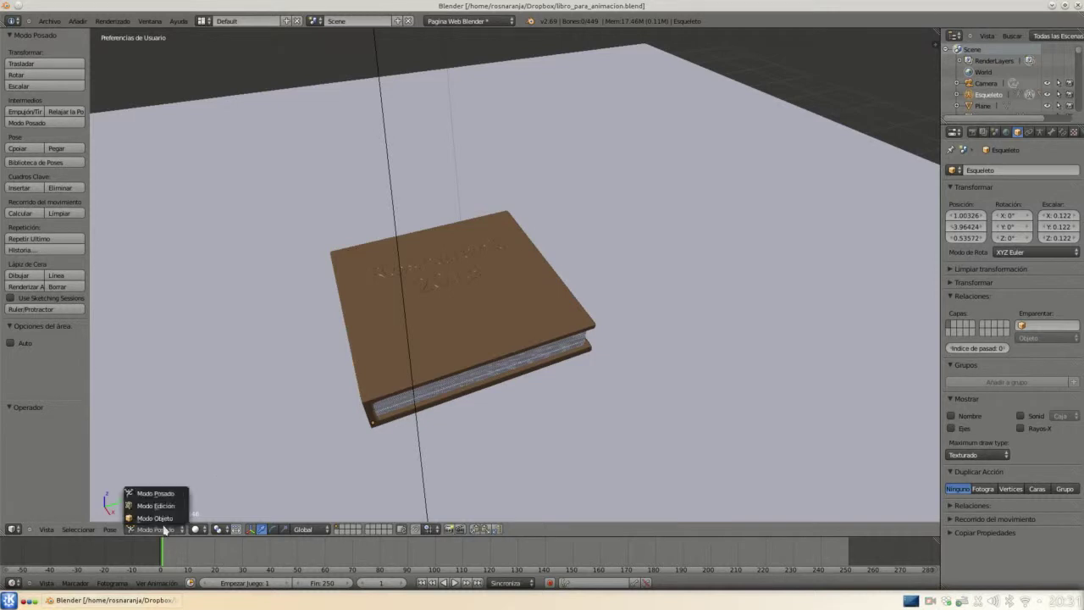
click(156, 518)
key(a)
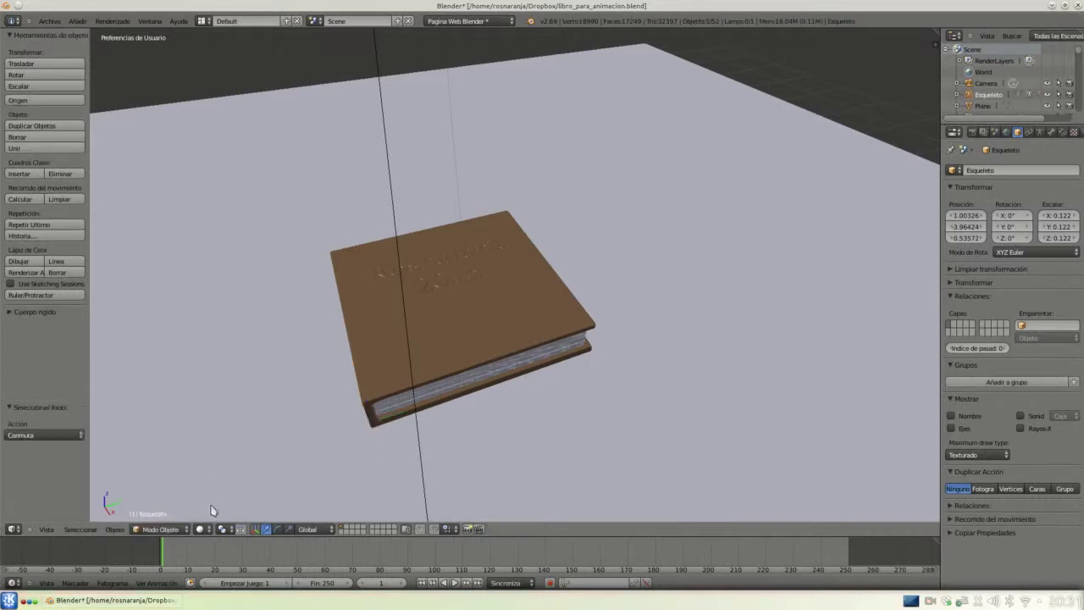
key(a)
key(a)
click(987, 98)
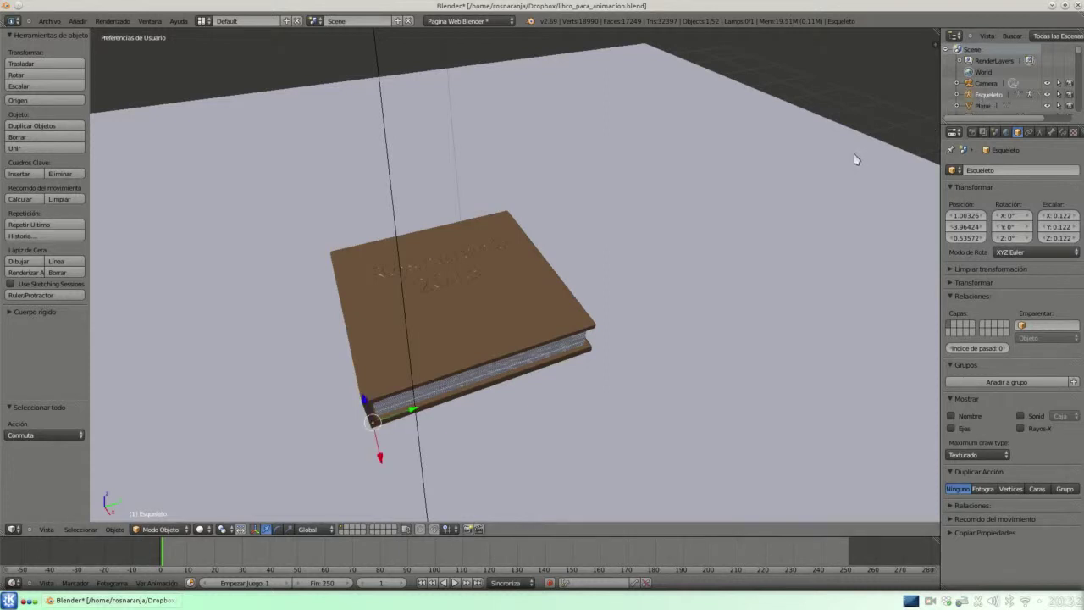
click(983, 106)
click(984, 95)
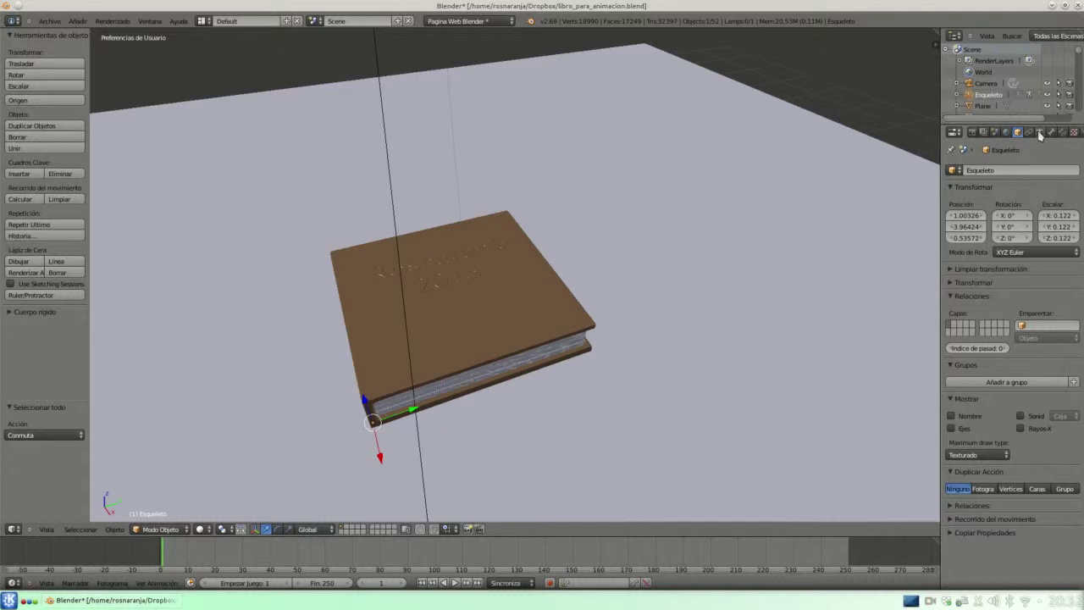
- Enable X-Ray in the armature data settings and put the skeleton back into Pose Mode
click(1040, 133)
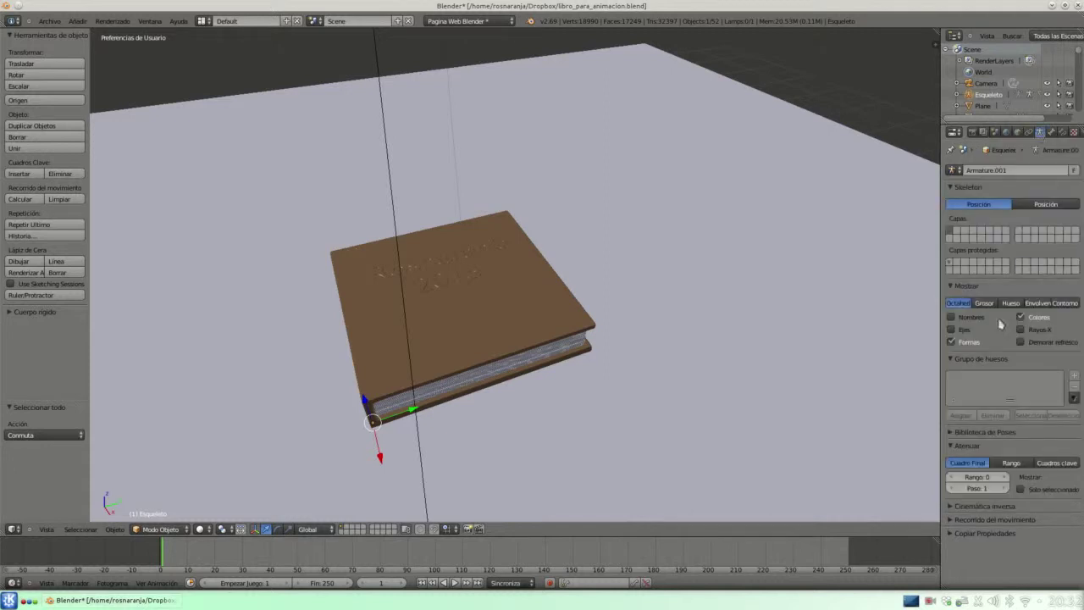
click(1022, 329)
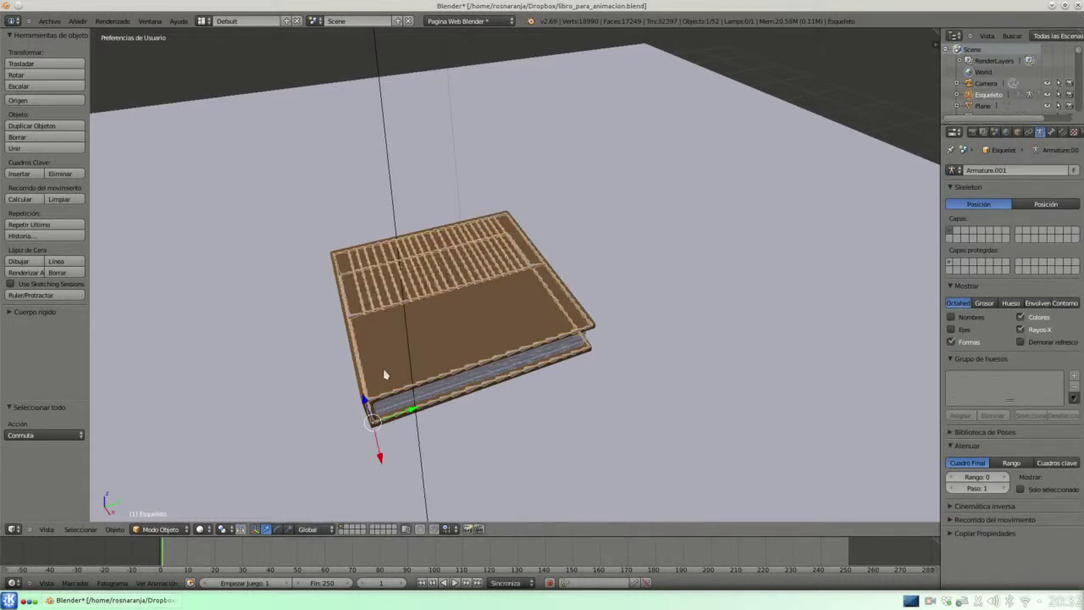
mouse_move(387, 375)
middle_down()
mouse_move(467, 368)
mouse_move(498, 351)
middle_up()
scroll(498, 350, up, 3)
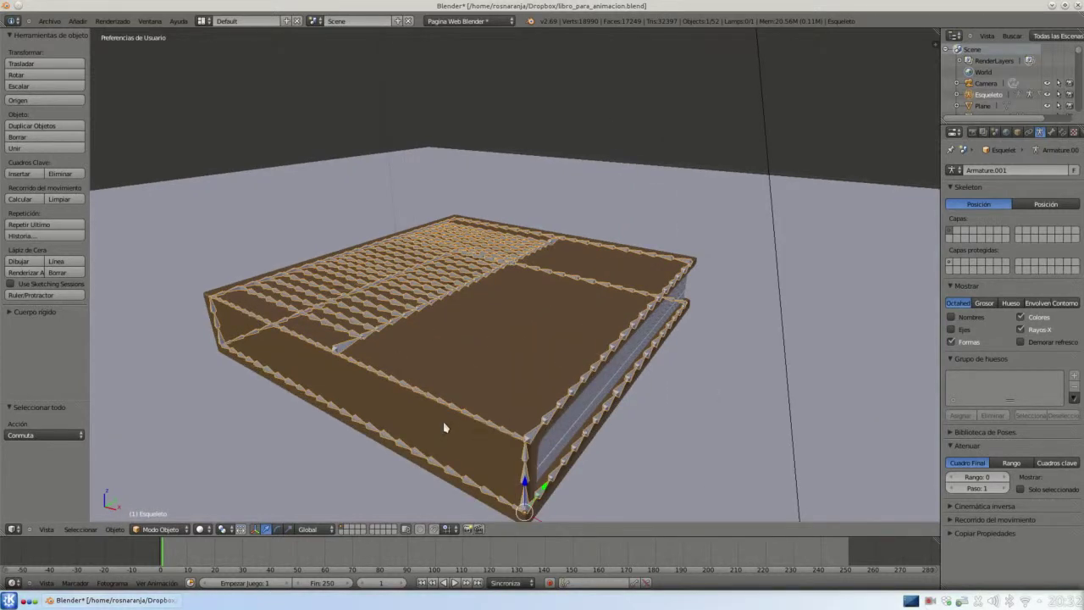
click(151, 531)
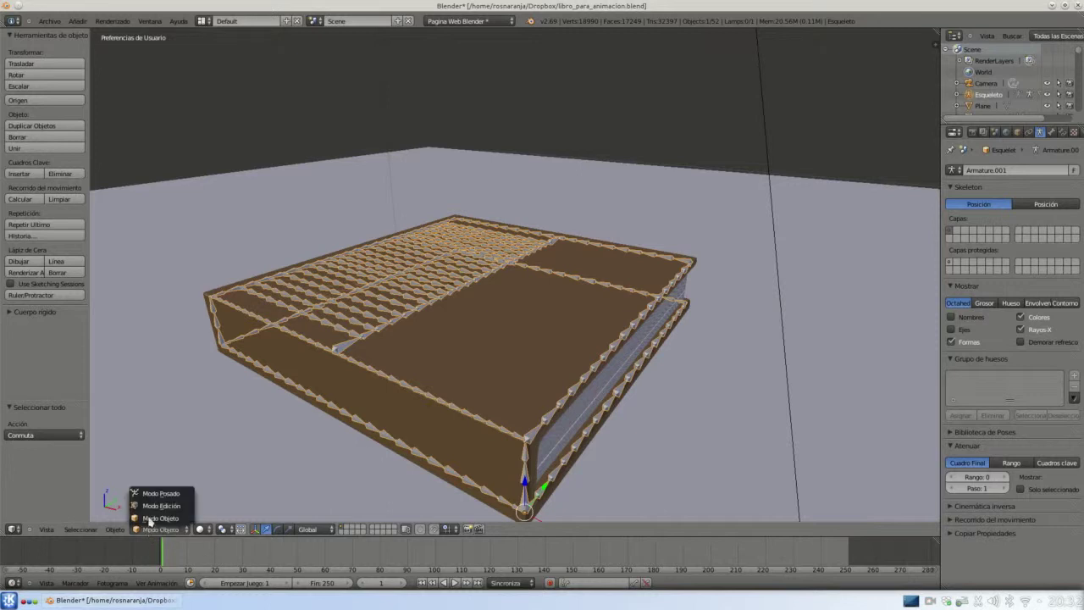
click(149, 495)
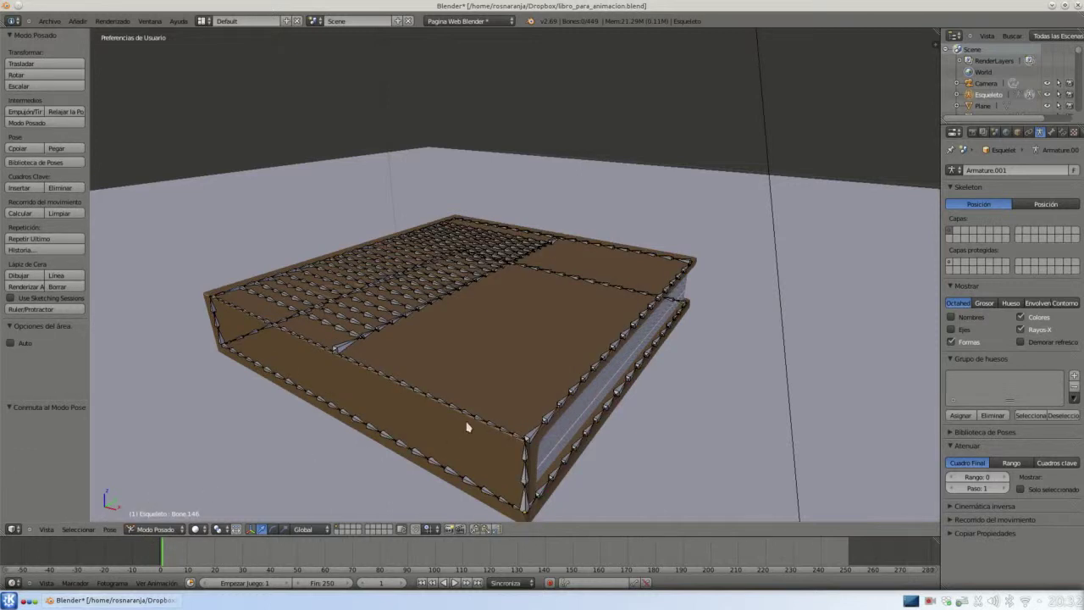
- Select Bone.147, the hinge bone where the cover meets the spine
right_click(534, 438)
right_click(343, 349)
scroll(218, 296, up, 5)
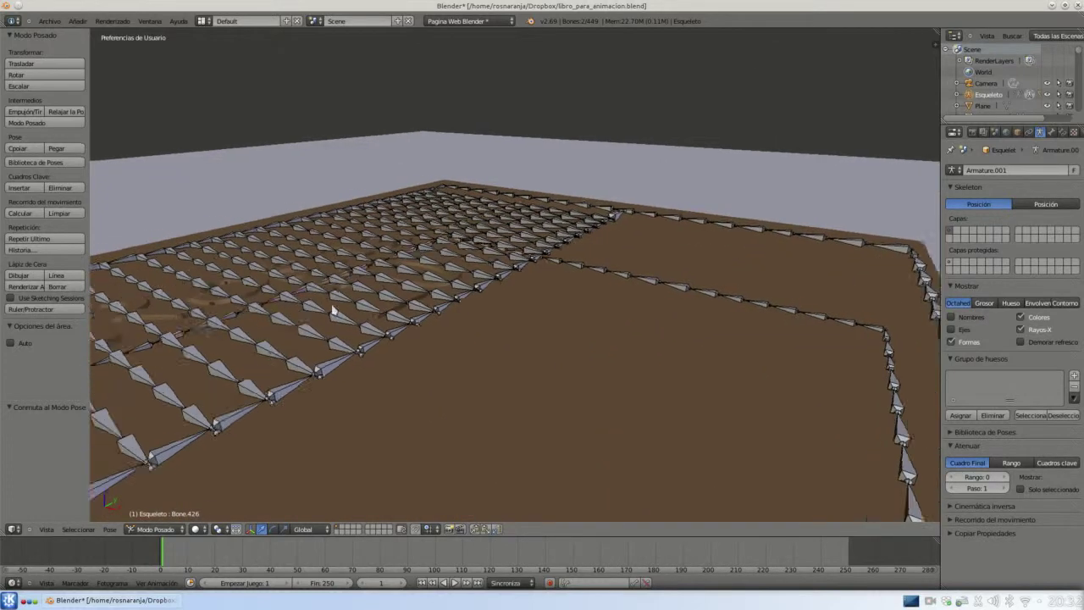
scroll(551, 311, down, 2)
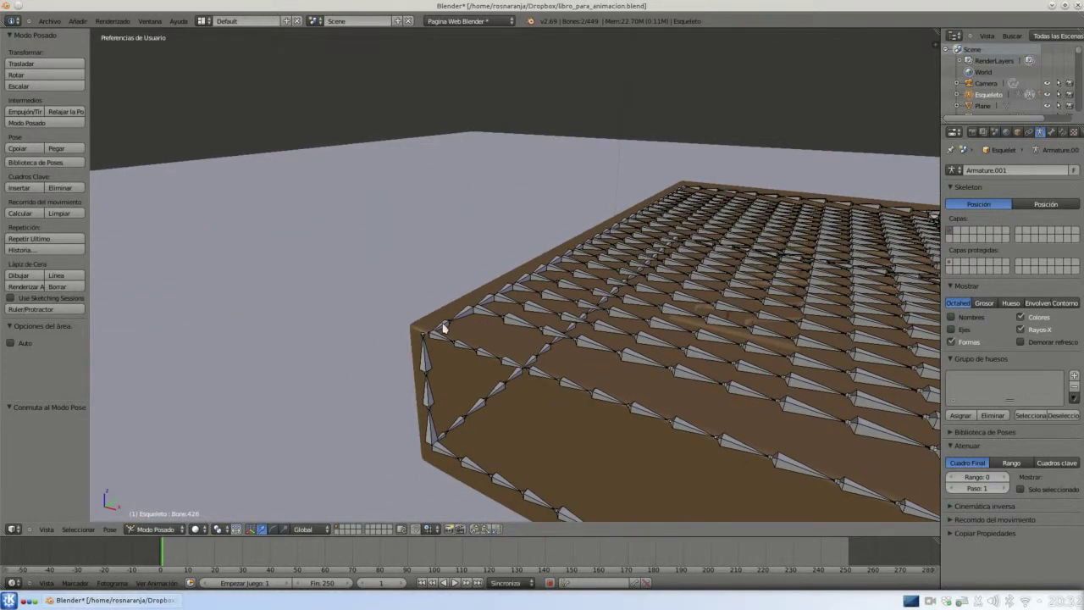
scroll(770, 412, down, 4)
right_click(852, 410)
middle_drag(852, 410, 805, 411)
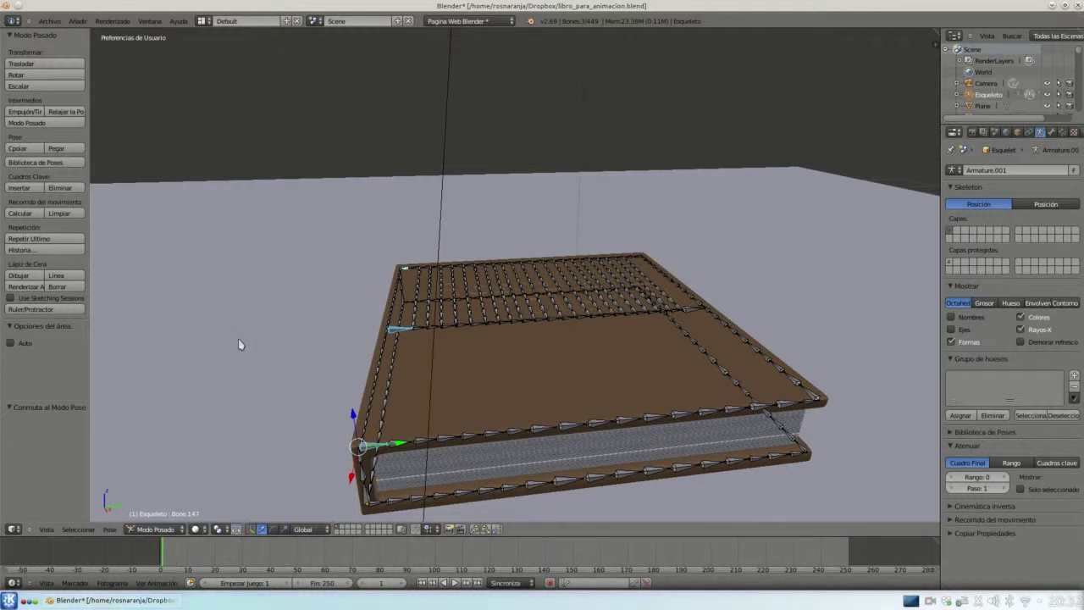
- Insert a LocRot keyframe for the closed cover bone at frame 1, then go to frame 20
key(i)
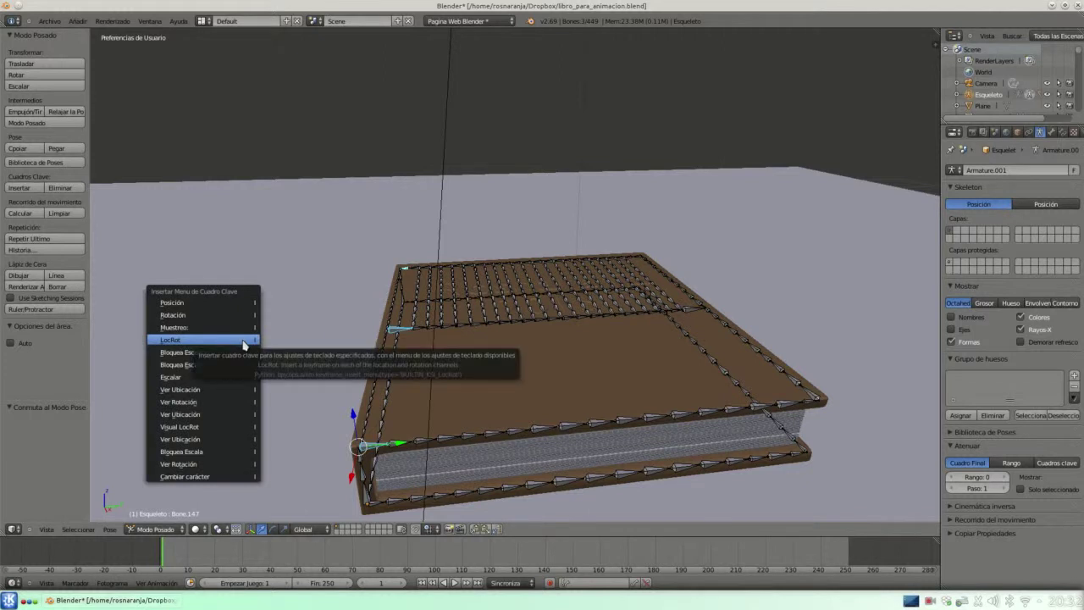
click(243, 341)
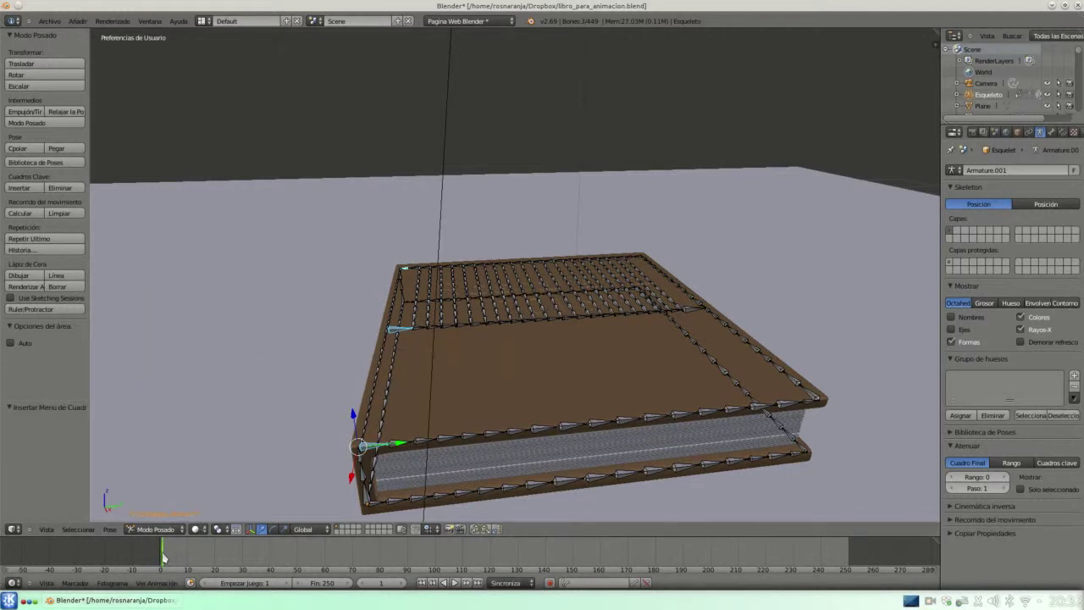
mouse_move(163, 557)
mouse_down()
mouse_move(227, 557)
mouse_move(217, 560)
mouse_up()
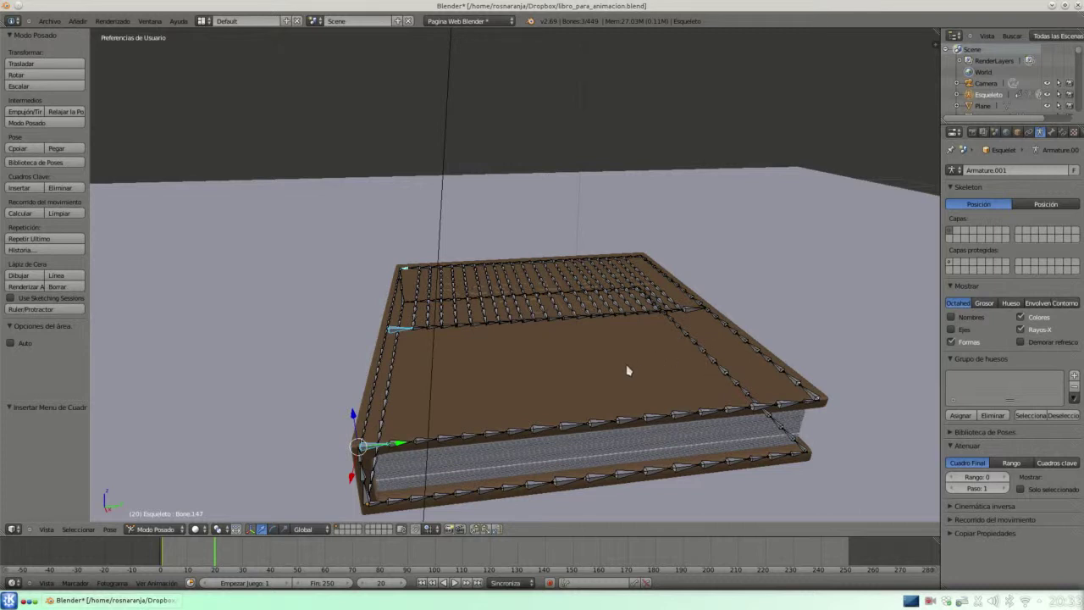
- Rotate the cover bone about 28° on X and key its LocRot at frame 20
key(r)
key(x)
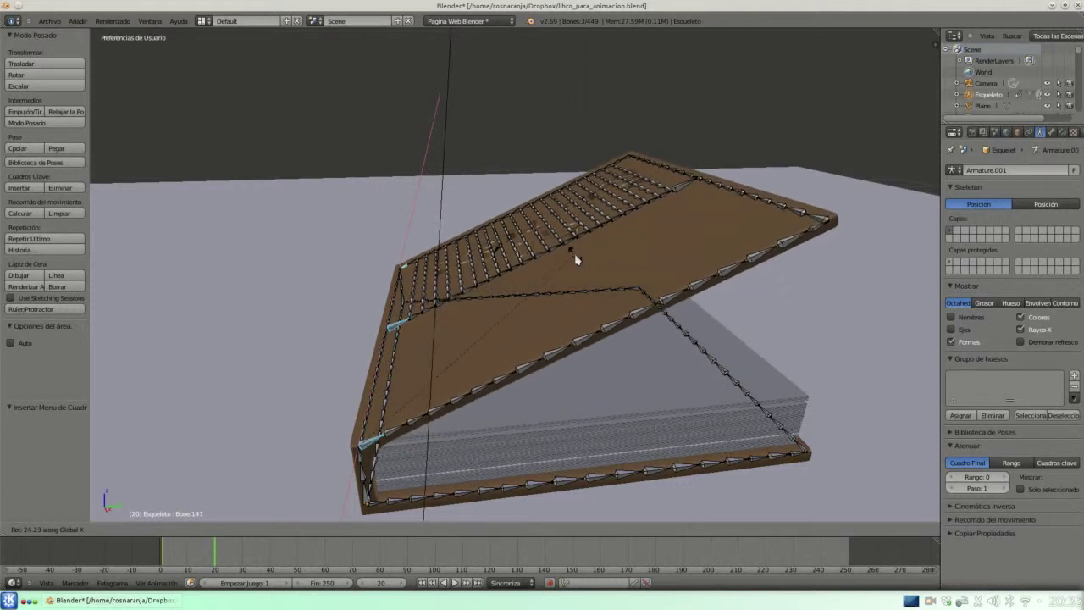
click(566, 246)
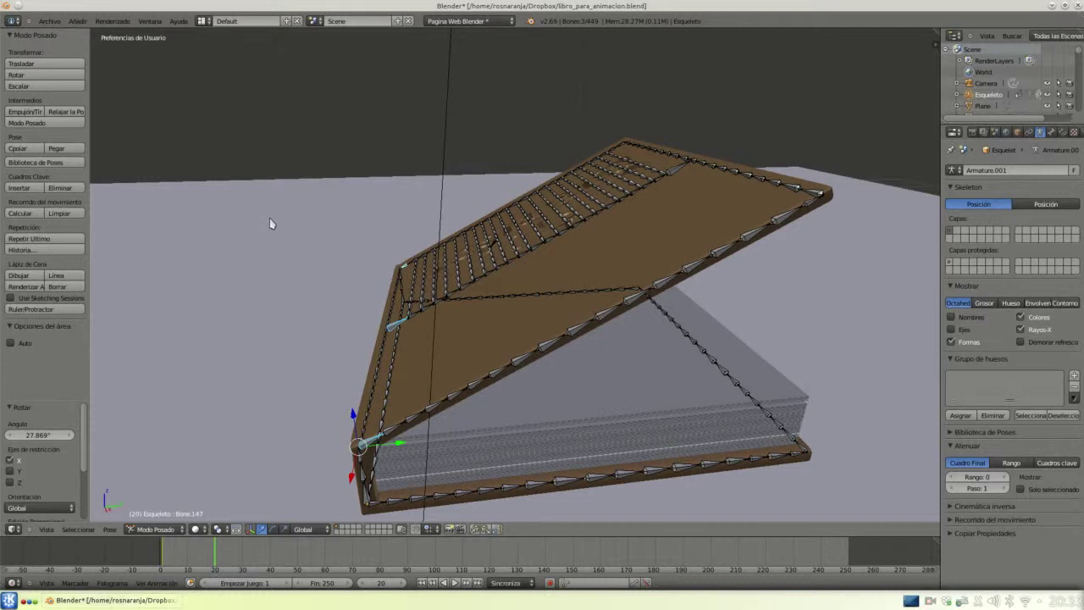
key(i)
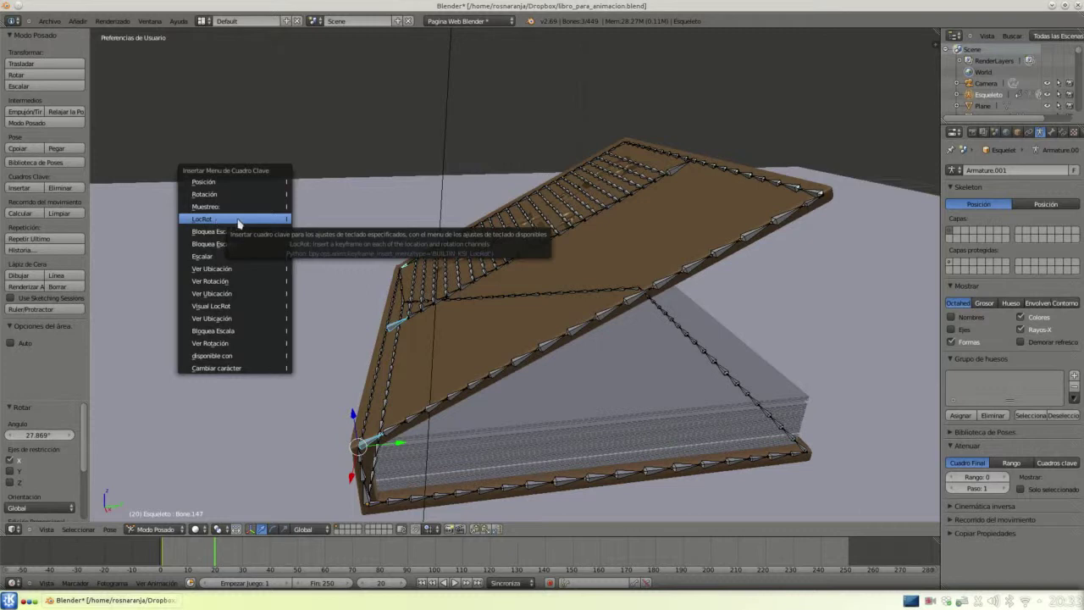
click(240, 220)
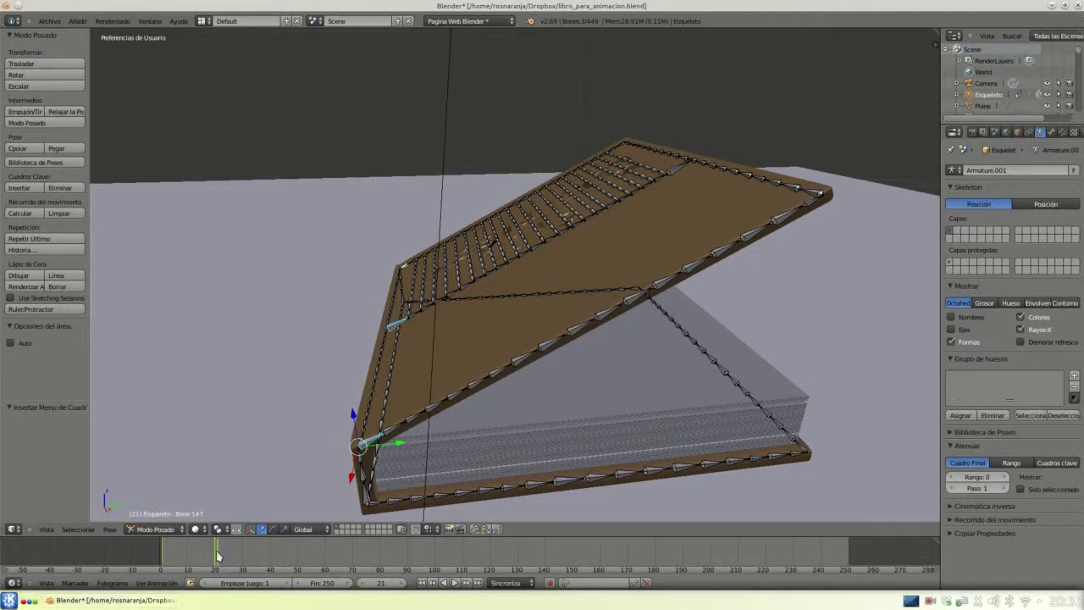
mouse_move(217, 555)
mouse_down()
mouse_move(249, 555)
mouse_move(167, 551)
mouse_up()
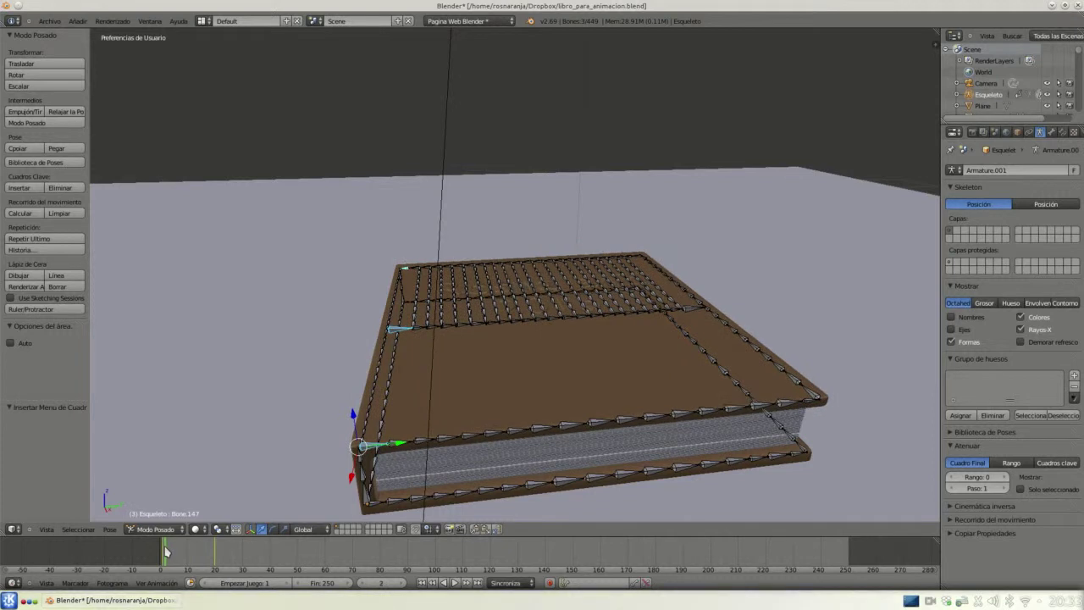
- At frame 40, rotate the cover bone 157.695° around X
drag(166, 551, 271, 554)
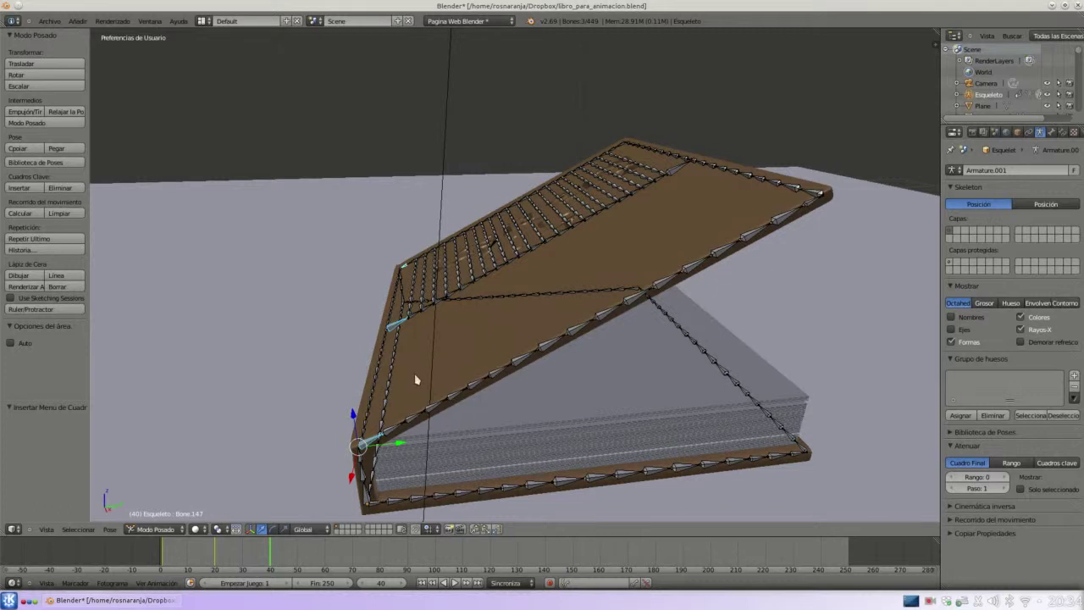
key(r)
key(x)
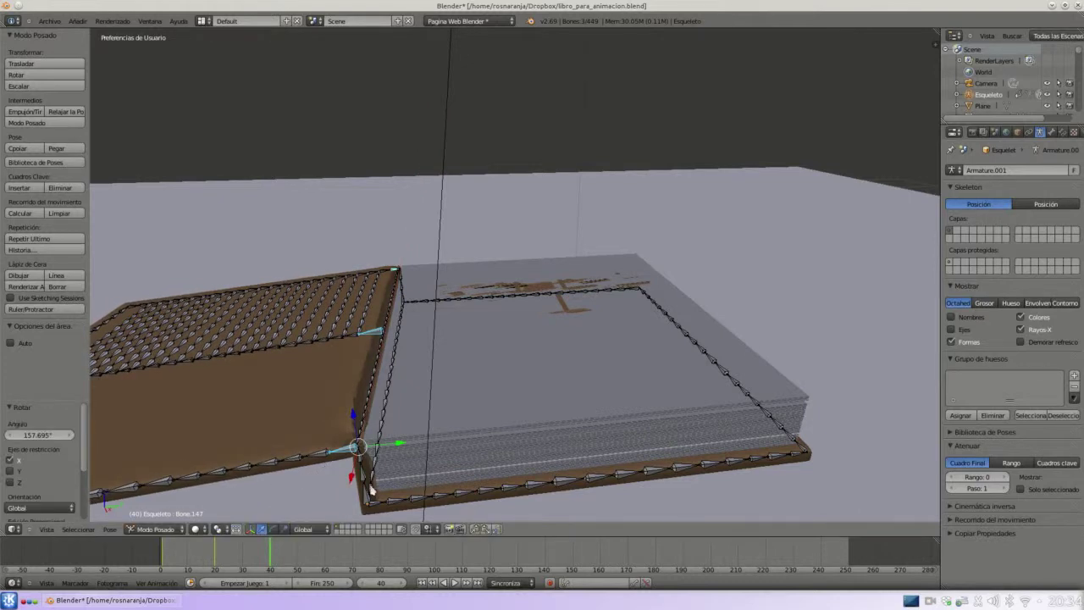
- Orbit and zoom around the book to inspect the fully opened cover beside the pages
scroll(370, 490, down, 5)
scroll(352, 381, up, 4)
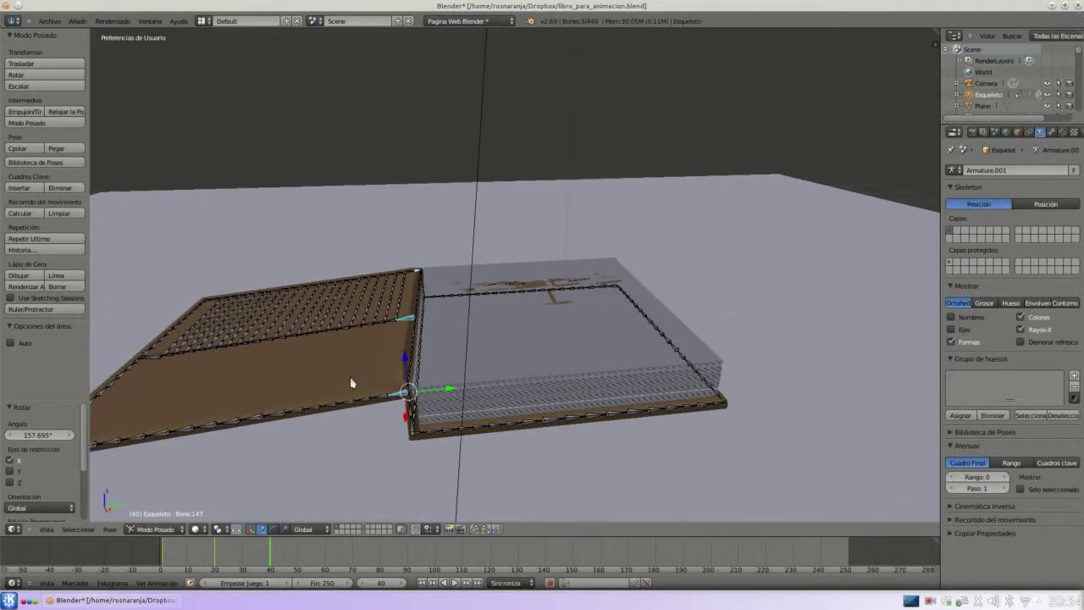
mouse_move(353, 383)
middle_down()
mouse_move(351, 411)
mouse_move(346, 358)
mouse_move(366, 361)
mouse_move(331, 404)
mouse_move(426, 364)
mouse_move(446, 368)
middle_up()
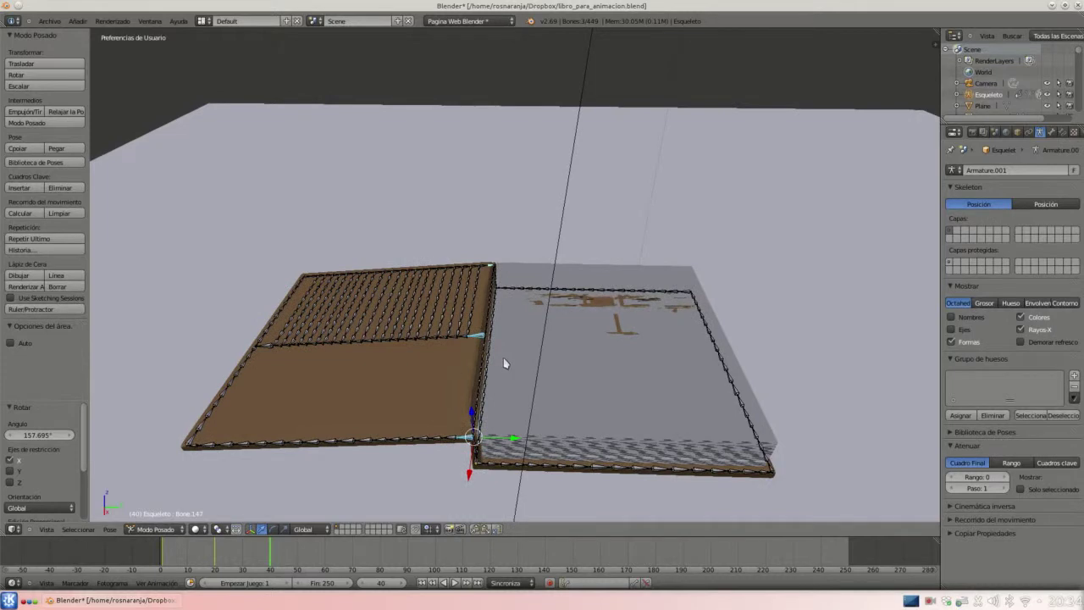
mouse_move(530, 360)
middle_down()
mouse_move(612, 317)
mouse_move(617, 330)
mouse_move(592, 353)
mouse_move(542, 361)
middle_up()
scroll(542, 361, up, 3)
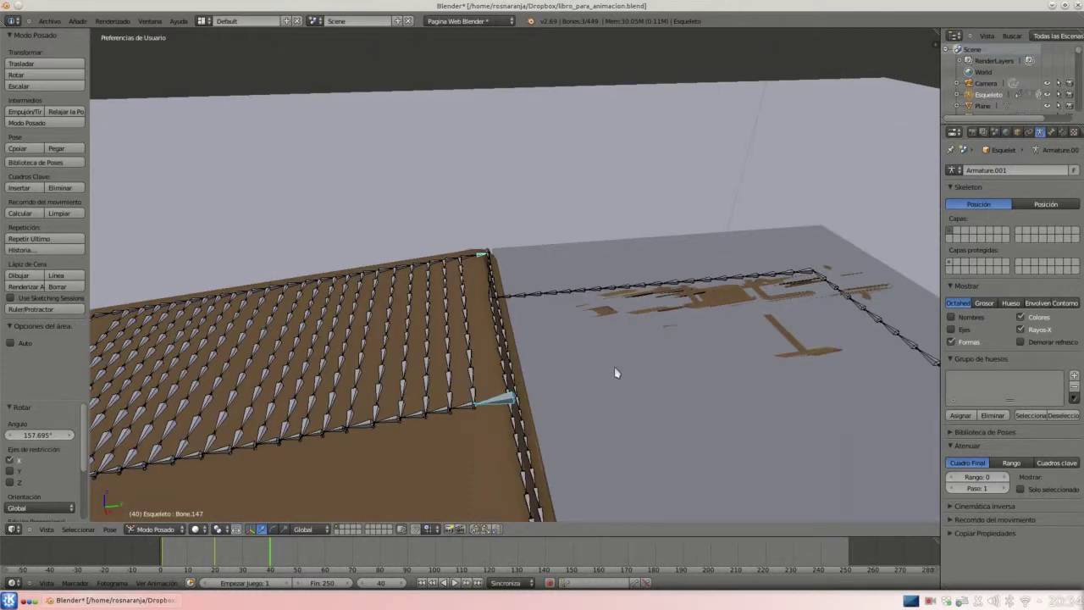
mouse_move(615, 373)
middle_down()
mouse_move(566, 327)
mouse_move(593, 356)
middle_up()
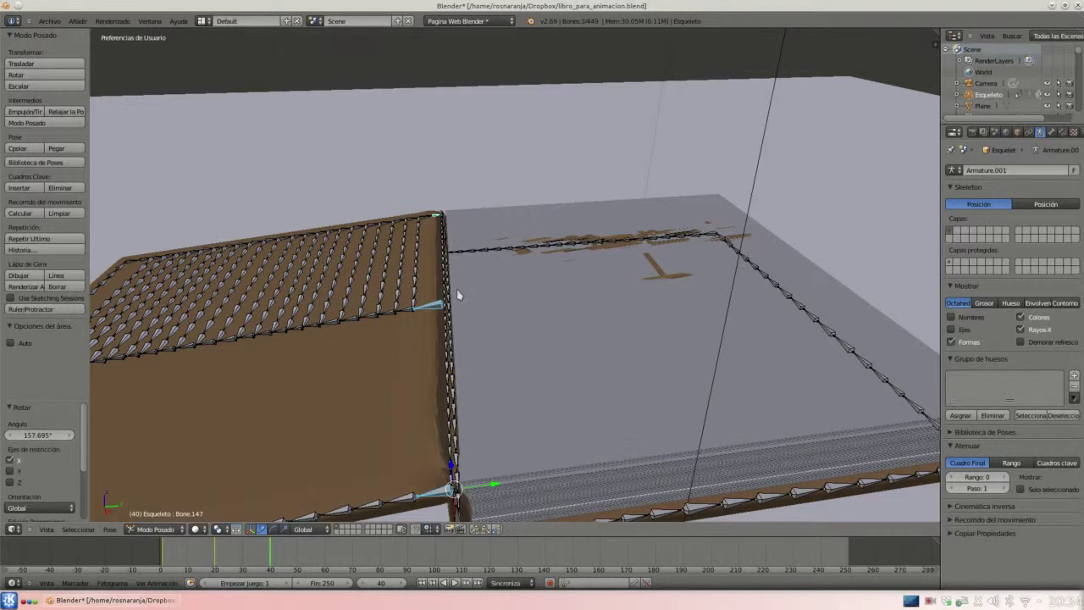
middle_drag(641, 242, 314, 448)
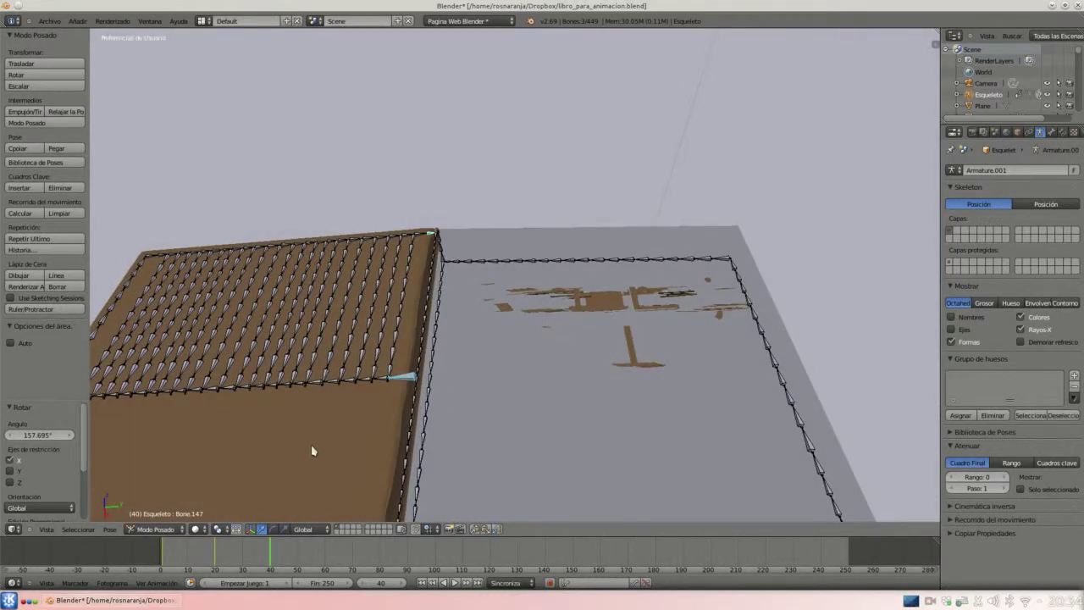
scroll(271, 413, down, 3)
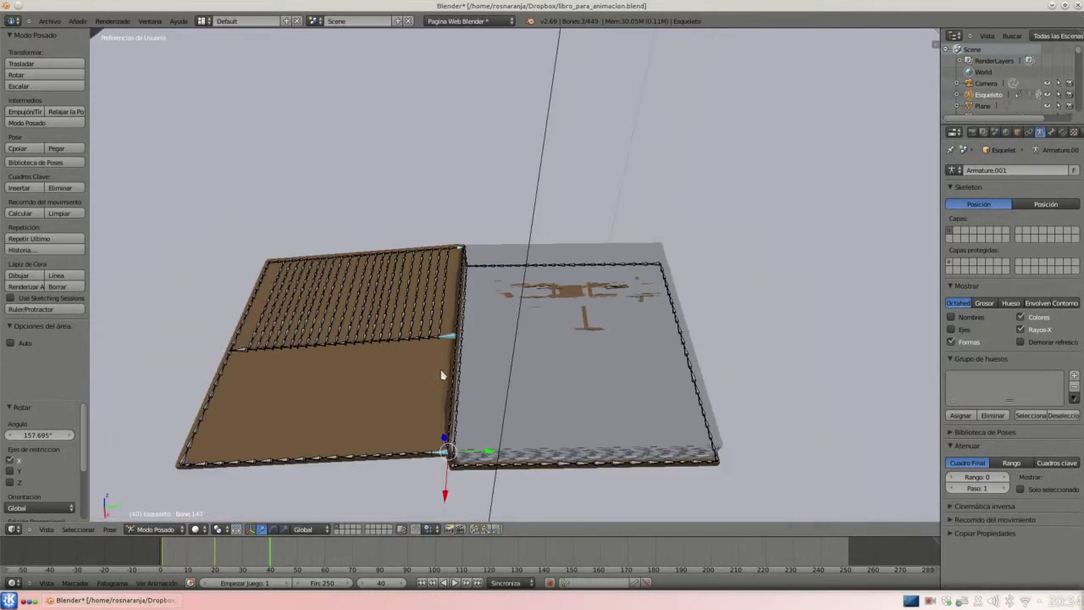
scroll(444, 373, up, 5)
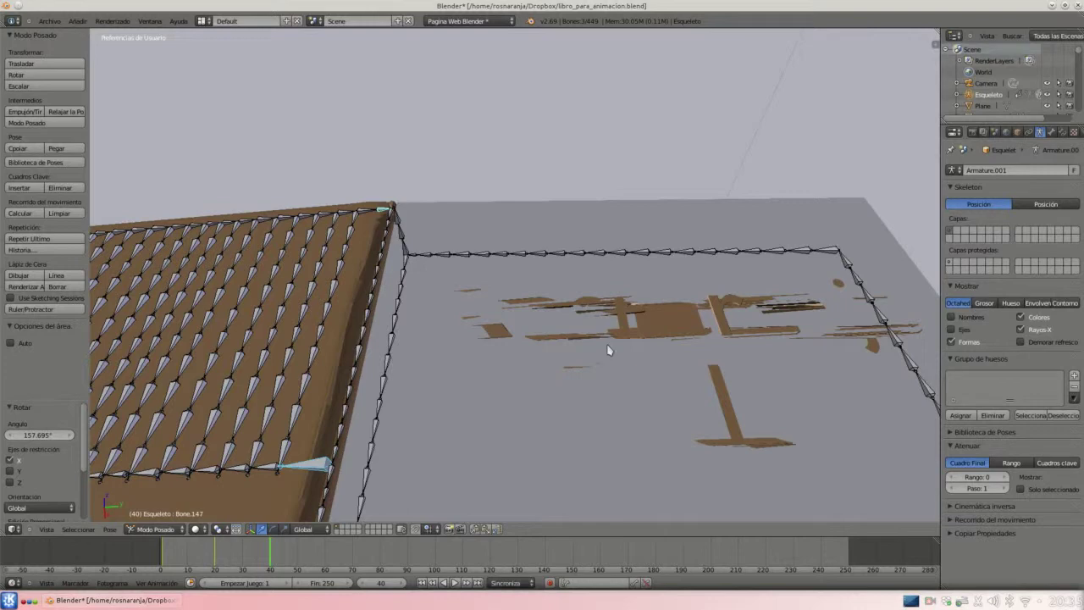
mouse_move(608, 350)
middle_down()
mouse_move(653, 338)
mouse_move(641, 322)
middle_up()
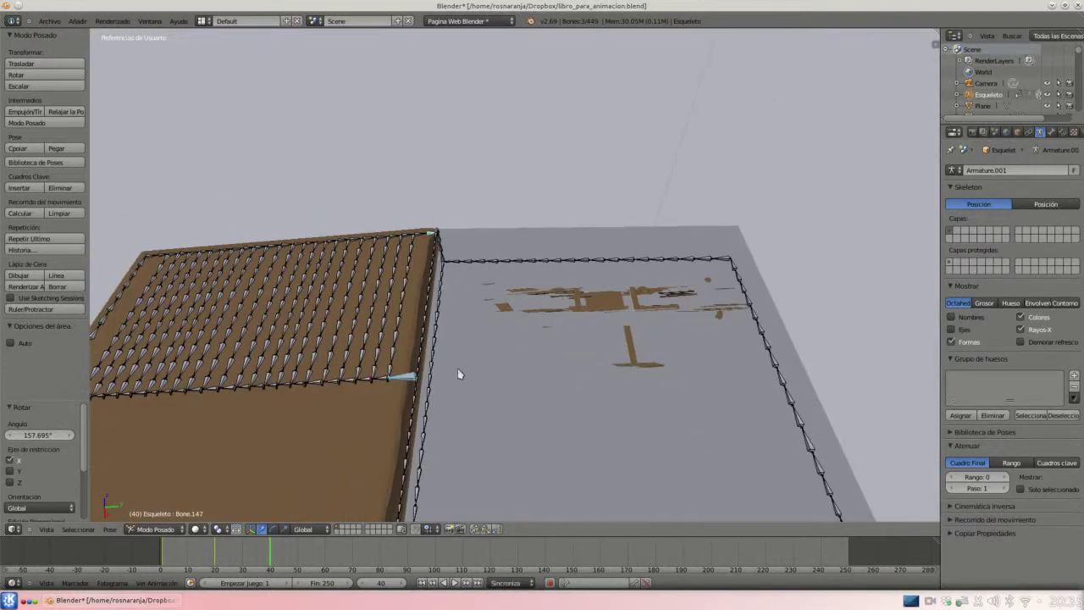
mouse_move(458, 373)
middle_down()
mouse_move(463, 339)
mouse_move(455, 370)
middle_up()
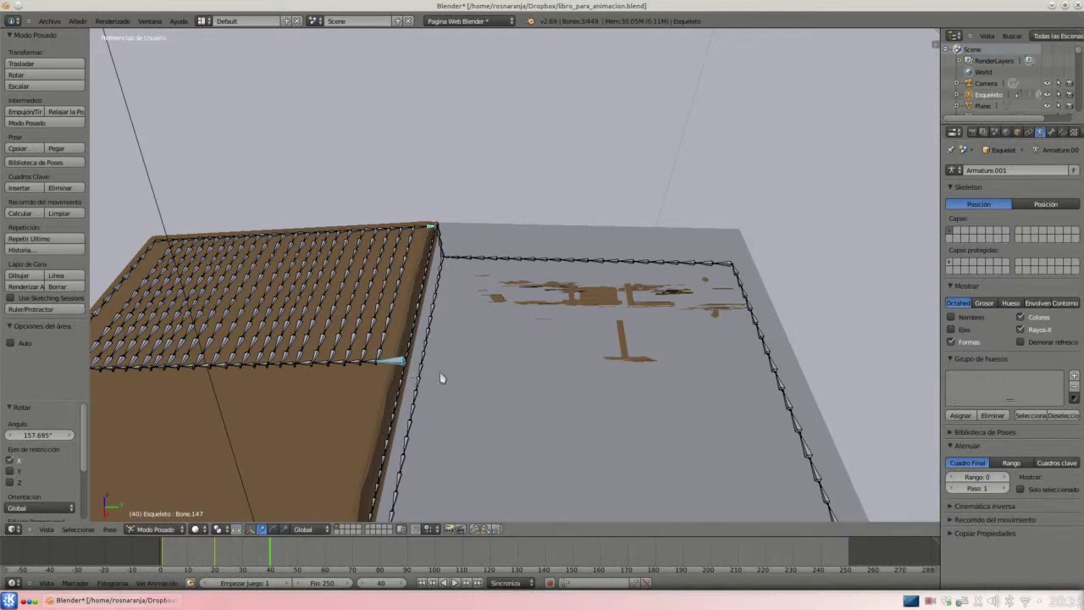
- Key the open cover's LocRot at frame 40 and scrub back to frame 33 to check it
key(i)
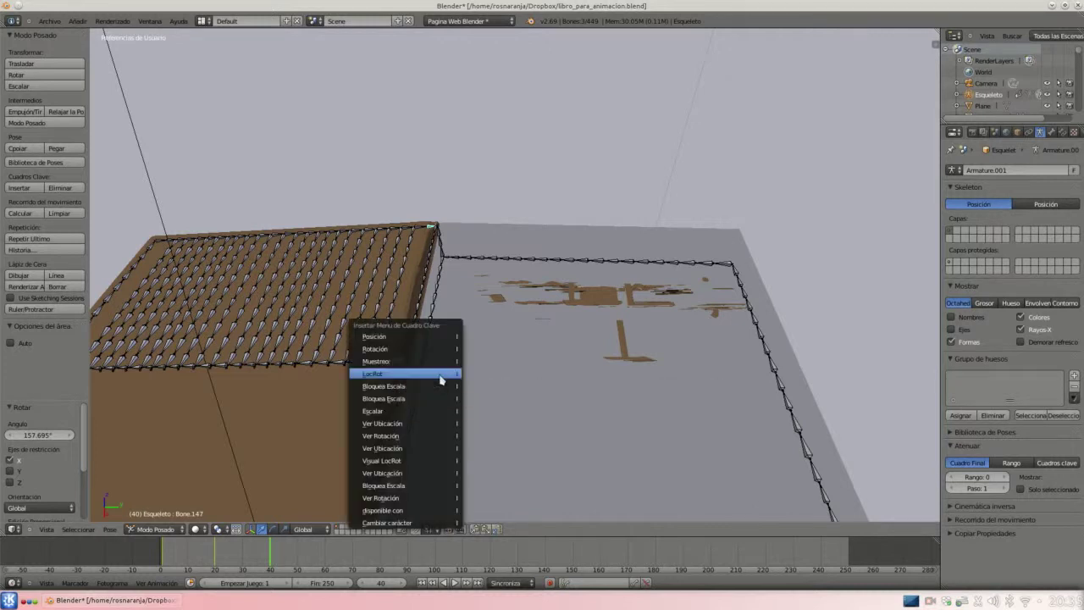
click(441, 374)
key(Home)
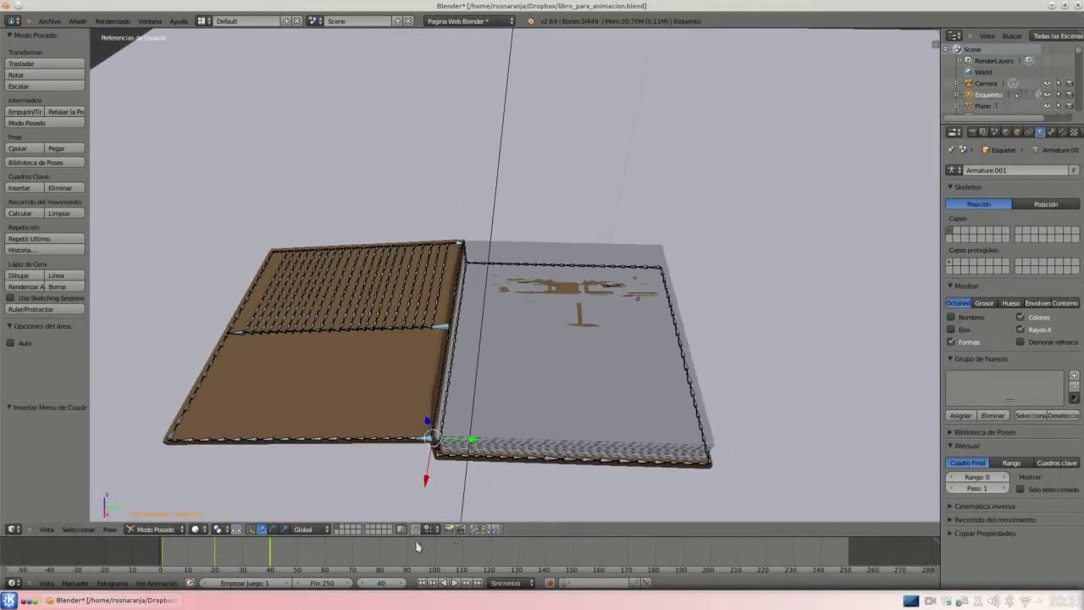
mouse_move(268, 553)
mouse_down()
mouse_move(166, 559)
mouse_move(270, 559)
mouse_up()
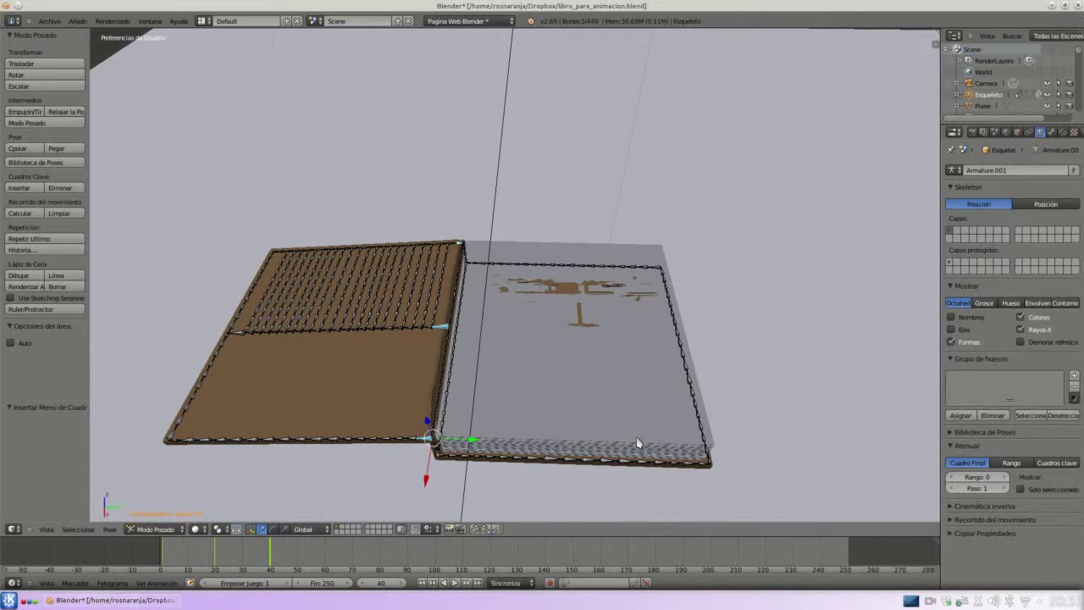
- Switch to Object Mode and select the right page plane, Plane.004
scroll(558, 373, up, 4)
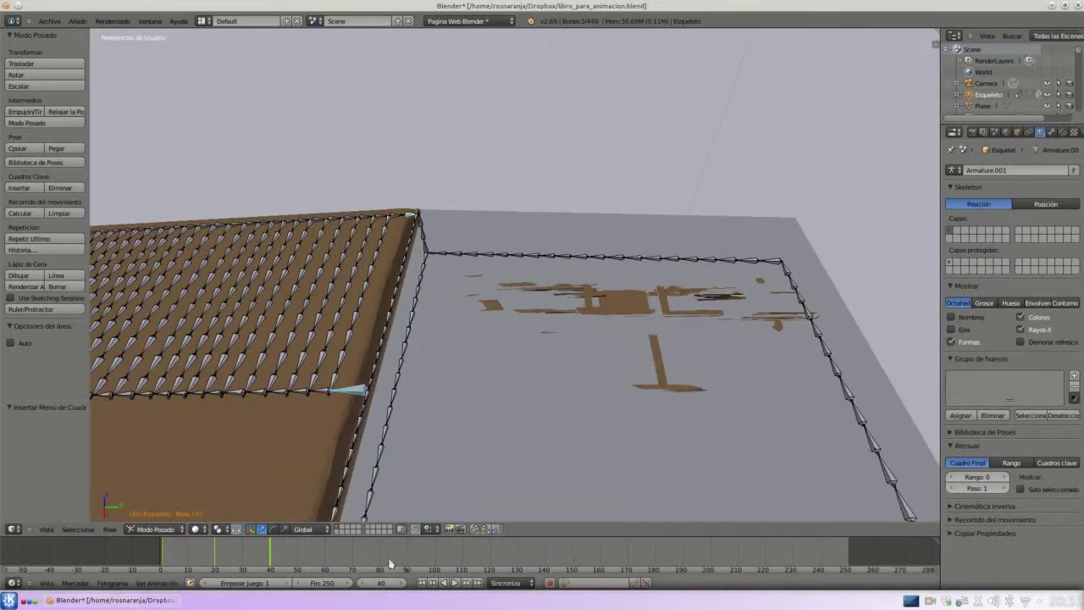
scroll(562, 382, down, 4)
right_click(573, 382)
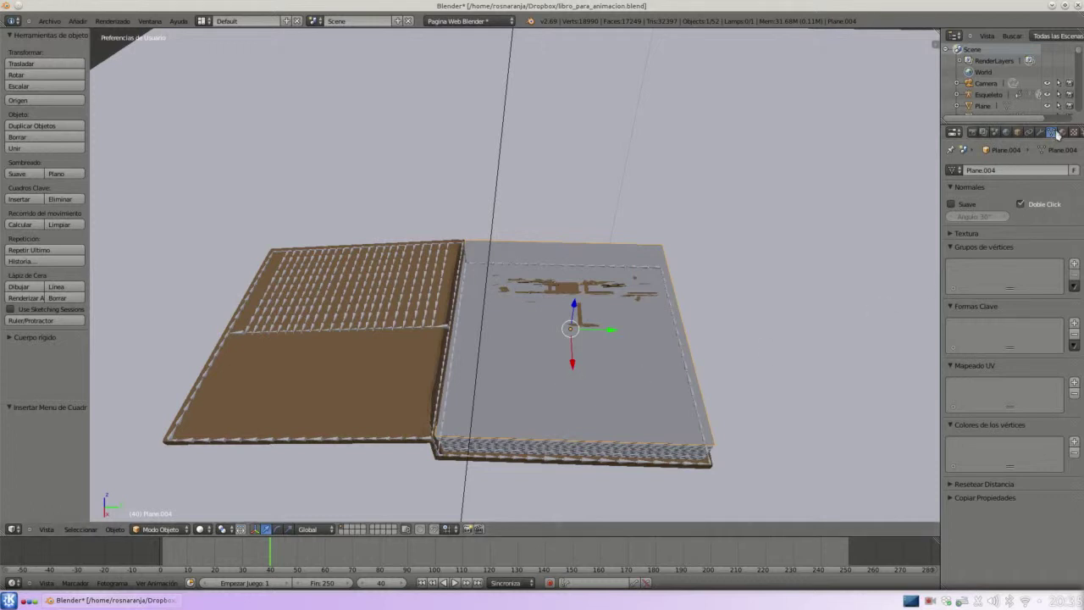
- Give Plane.004 a new material and a new texture of type Image or Movie
click(1063, 133)
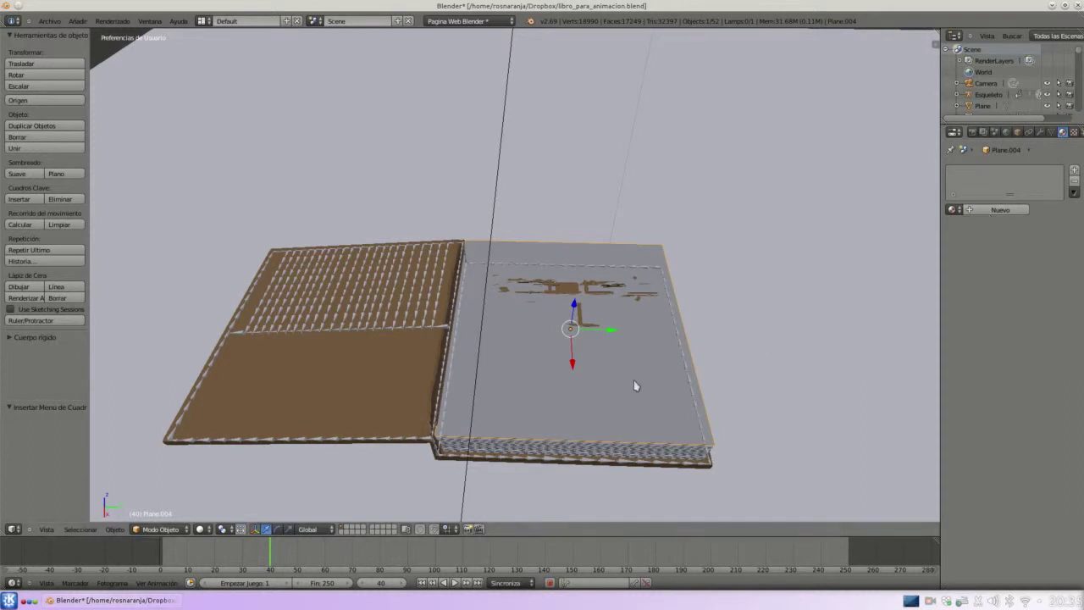
click(1000, 209)
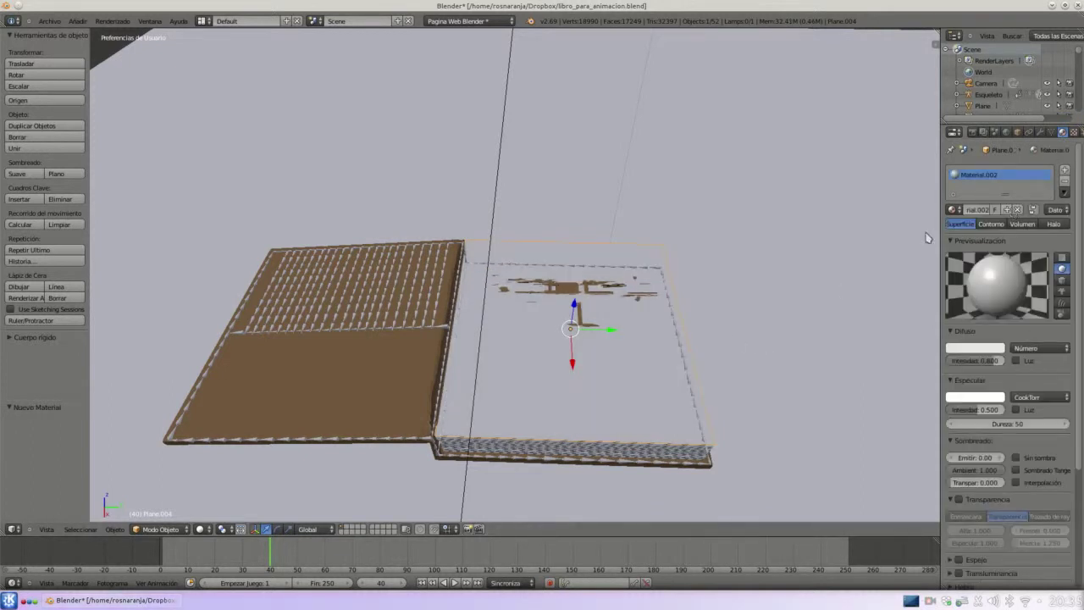
click(1073, 133)
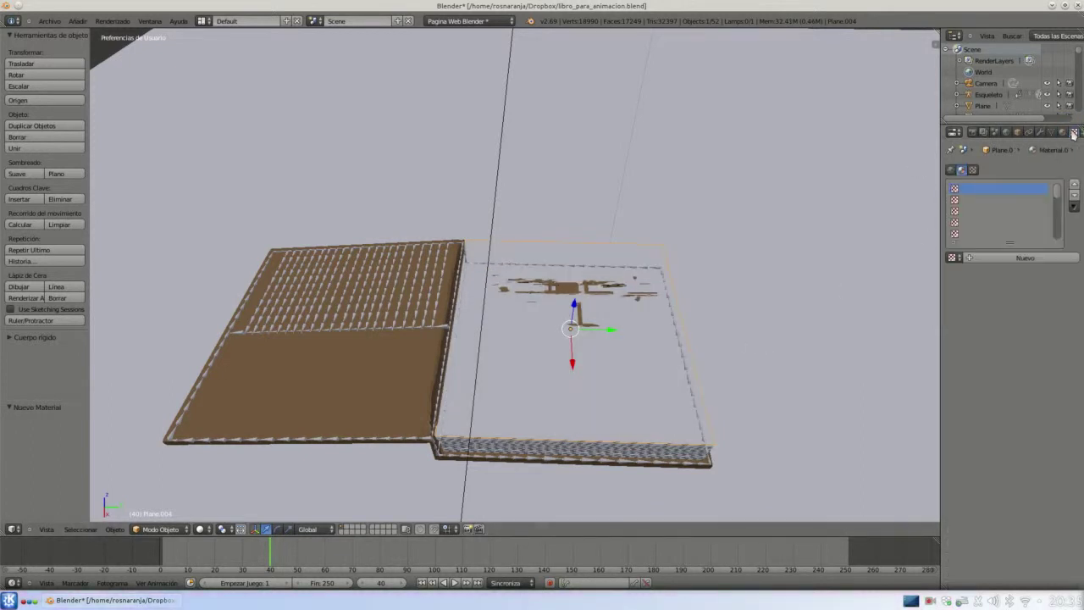
click(1024, 259)
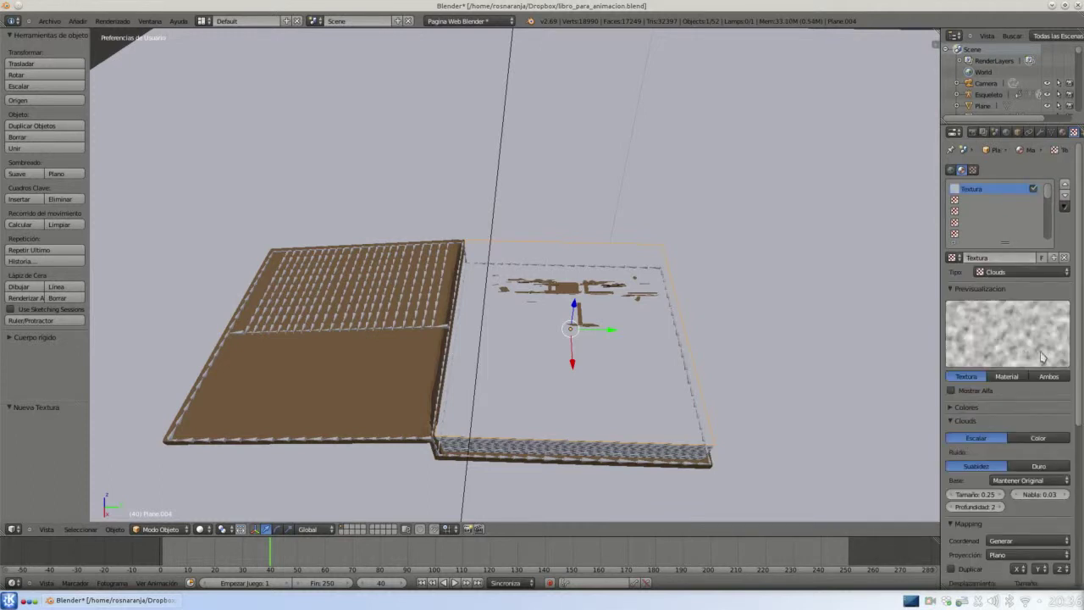
click(1057, 272)
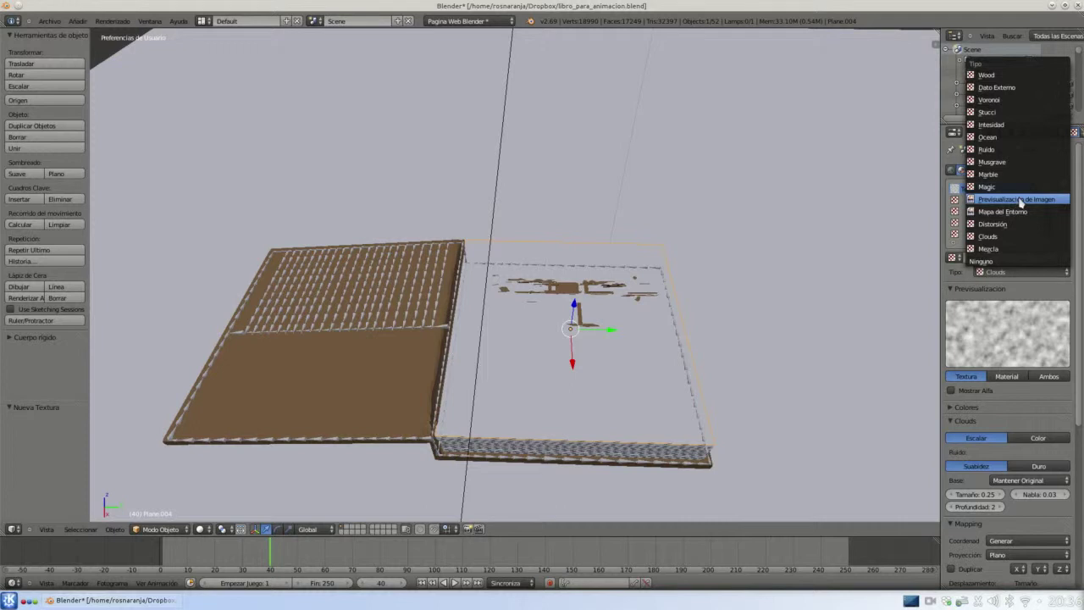
click(1021, 200)
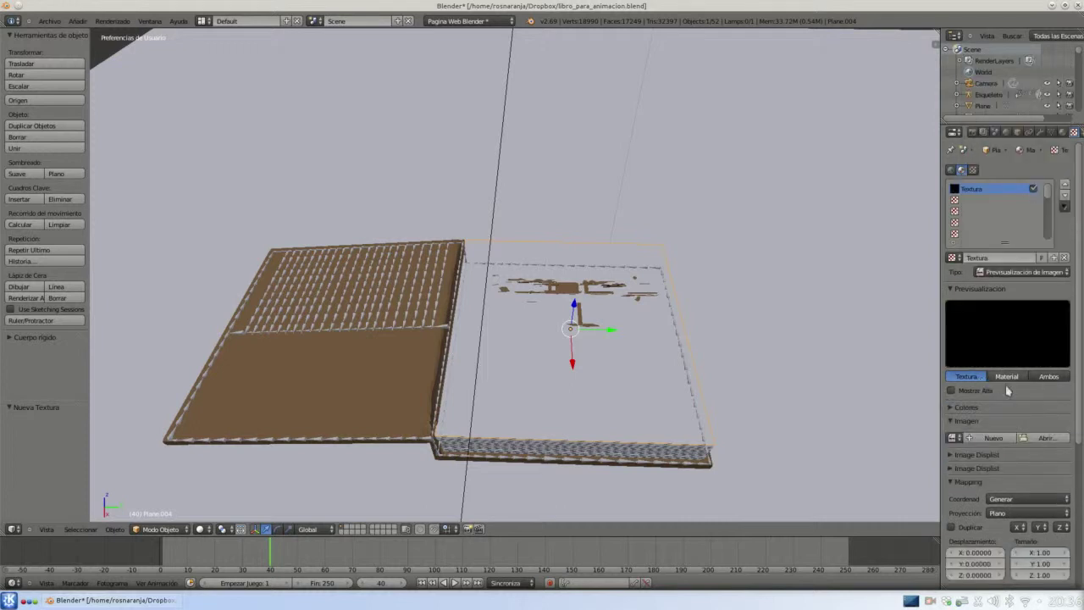
- Load introrosnaranja1.mp4 from the Videos folder as the texture's movie source
click(1043, 438)
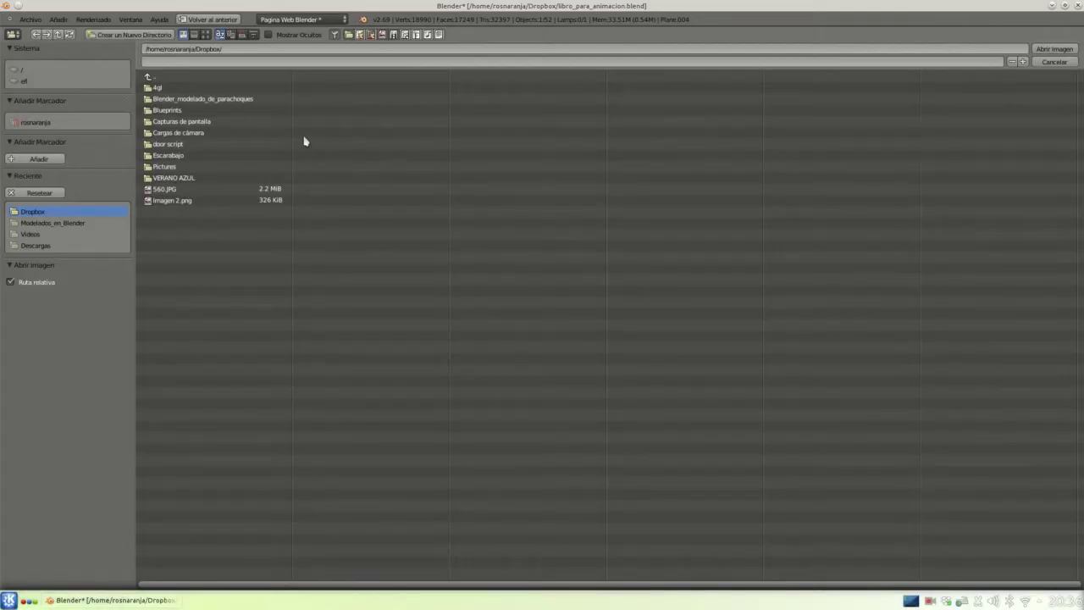
click(37, 236)
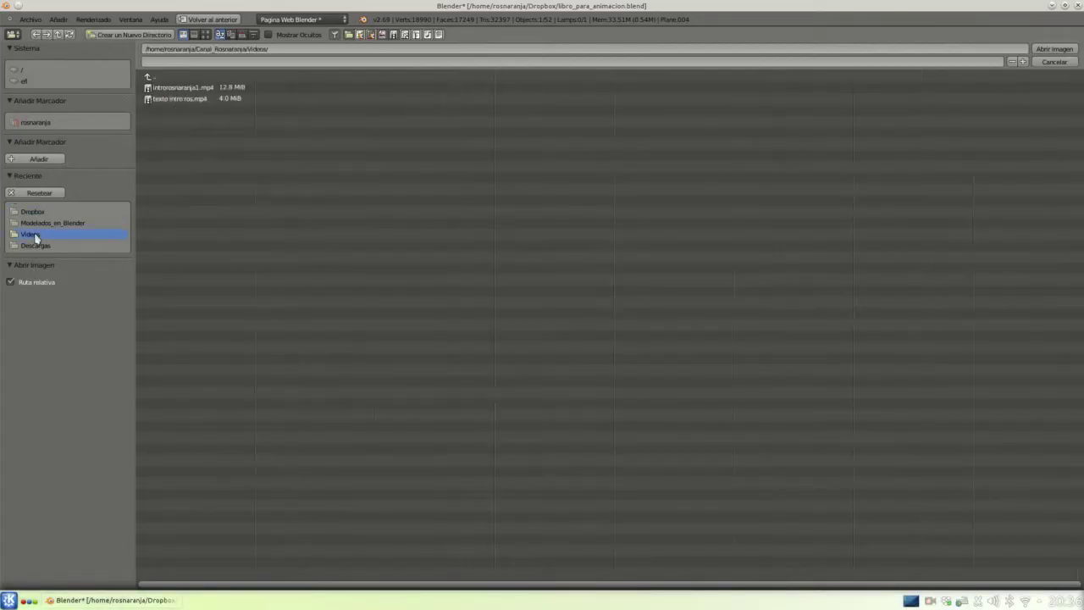
click(179, 88)
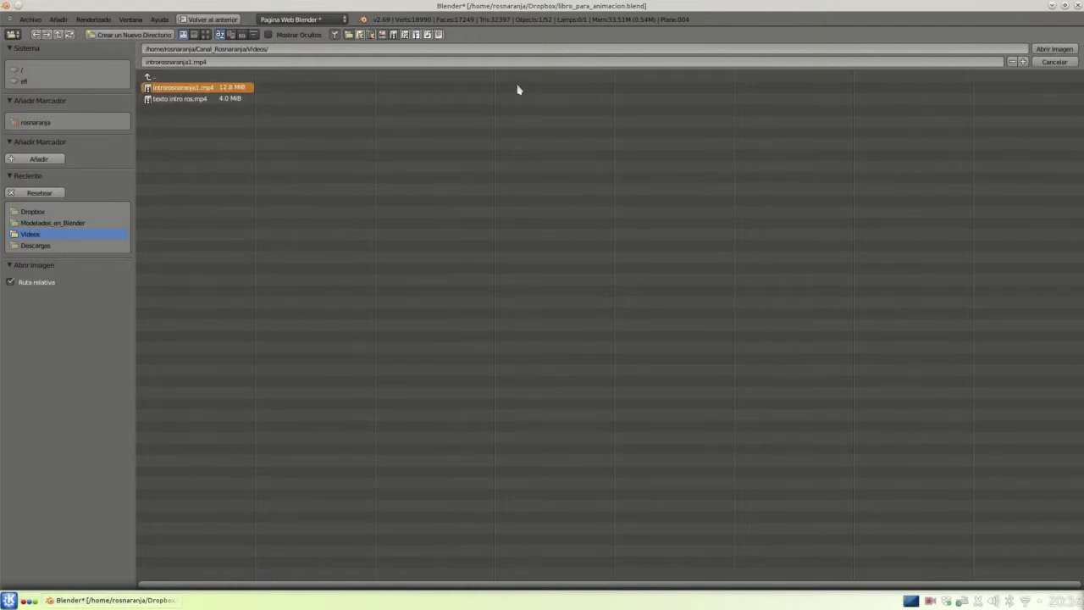
click(1069, 48)
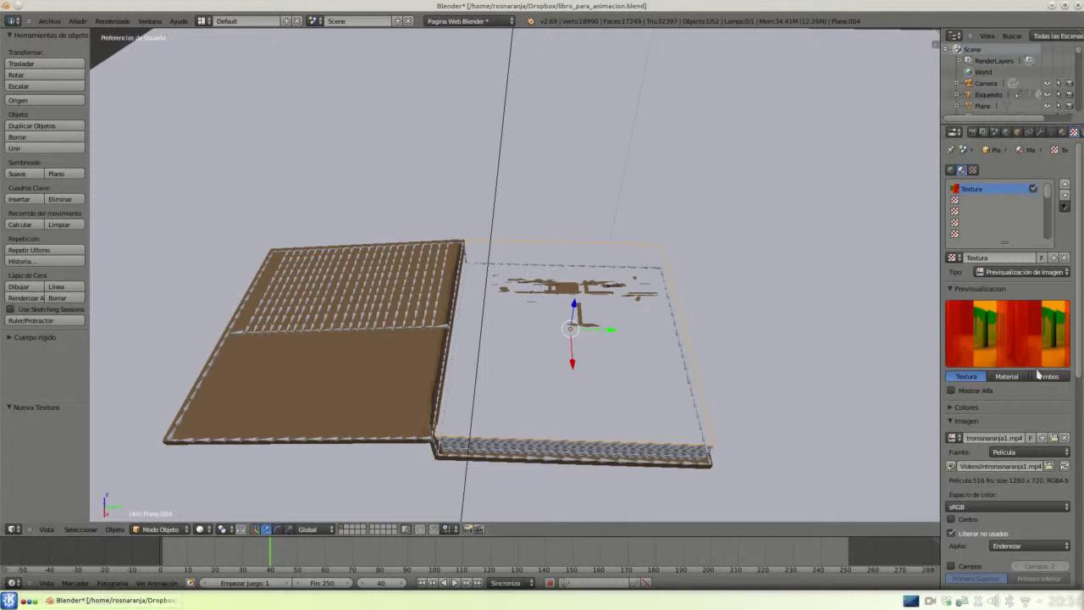
scroll(1062, 391, down, 2)
scroll(1062, 394, down, 2)
scroll(1061, 398, down, 1)
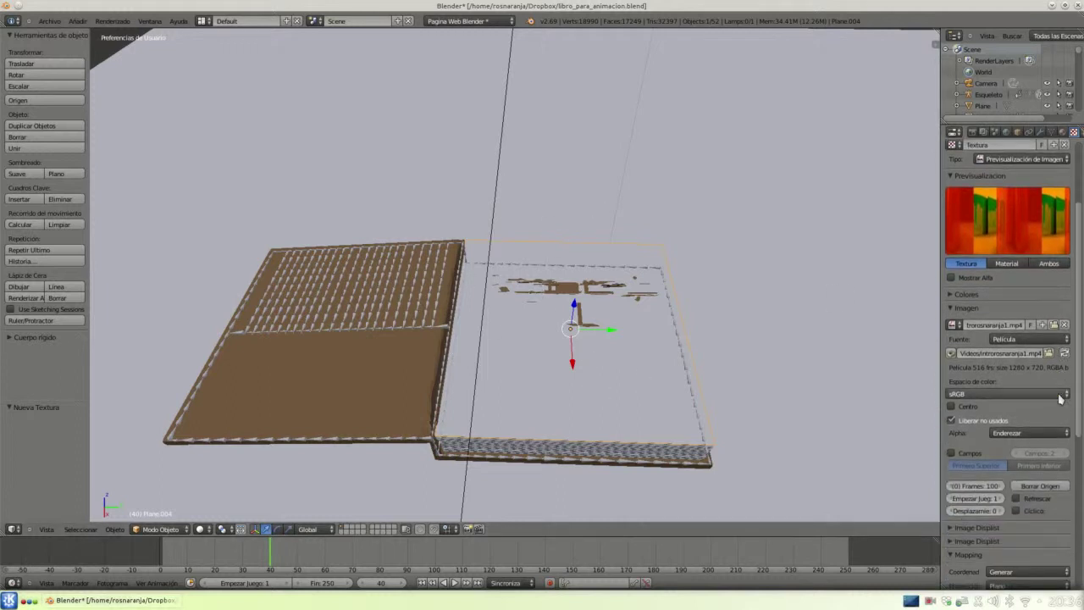
scroll(1060, 398, down, 3)
scroll(1059, 399, down, 3)
scroll(1048, 394, down, 2)
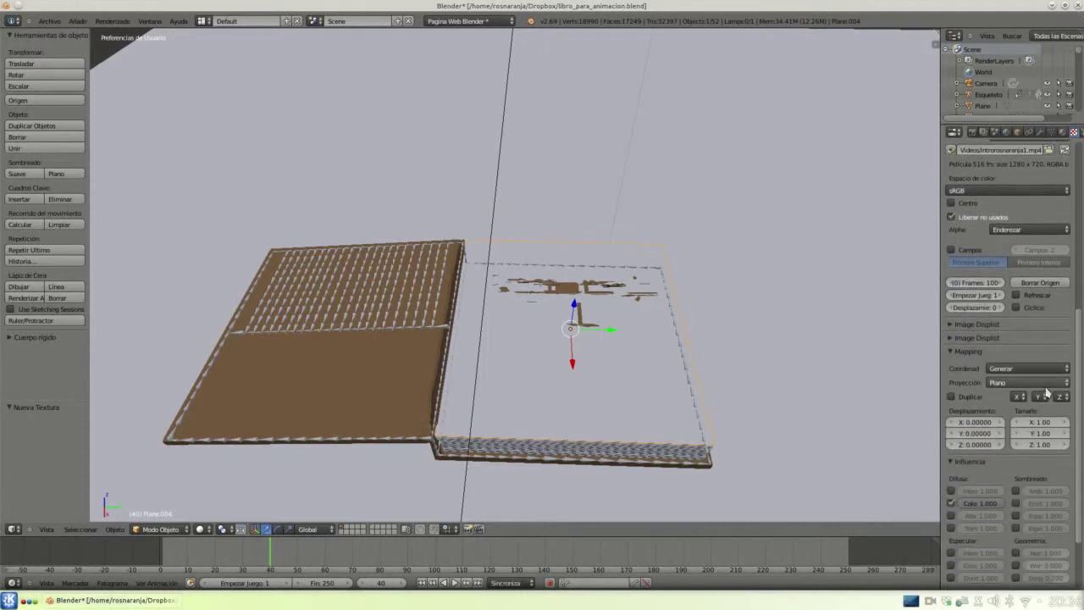
scroll(1047, 392, down, 3)
scroll(1047, 389, up, 3)
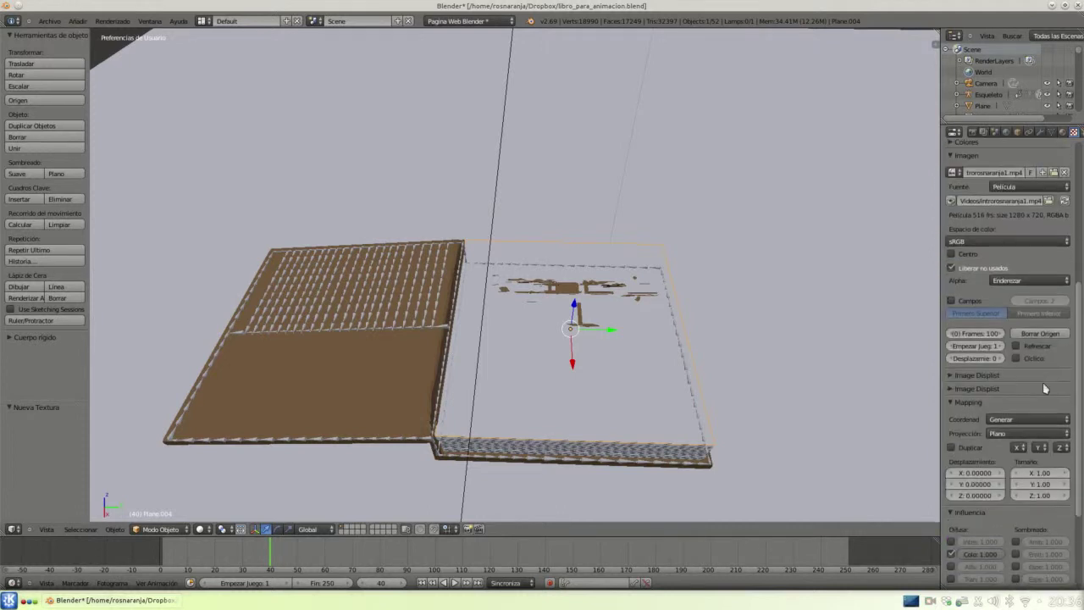
scroll(1047, 387, up, 3)
scroll(1047, 385, up, 3)
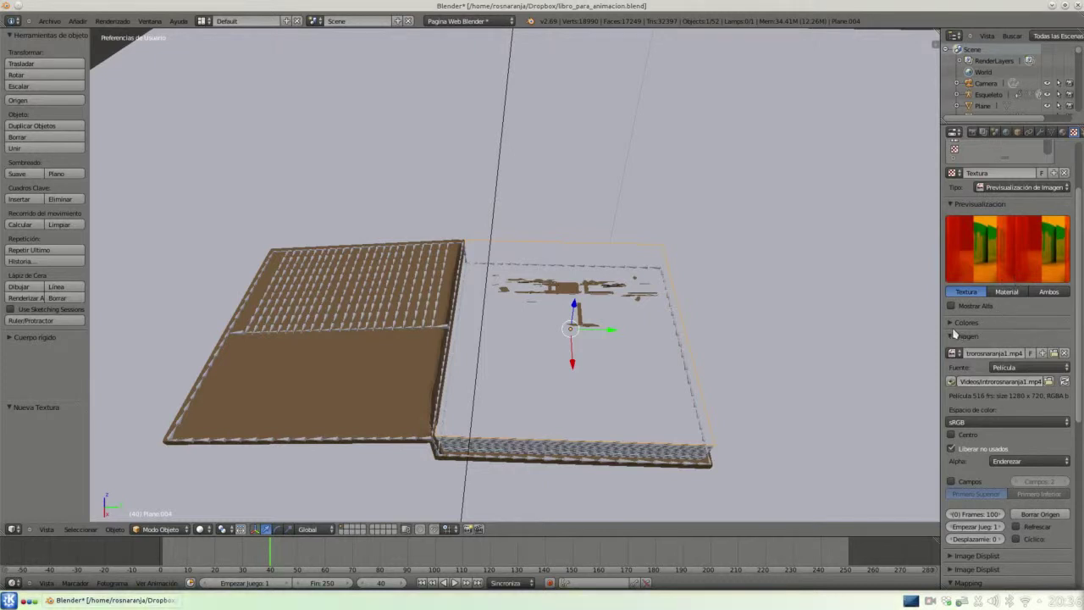
scroll(974, 307, up, 2)
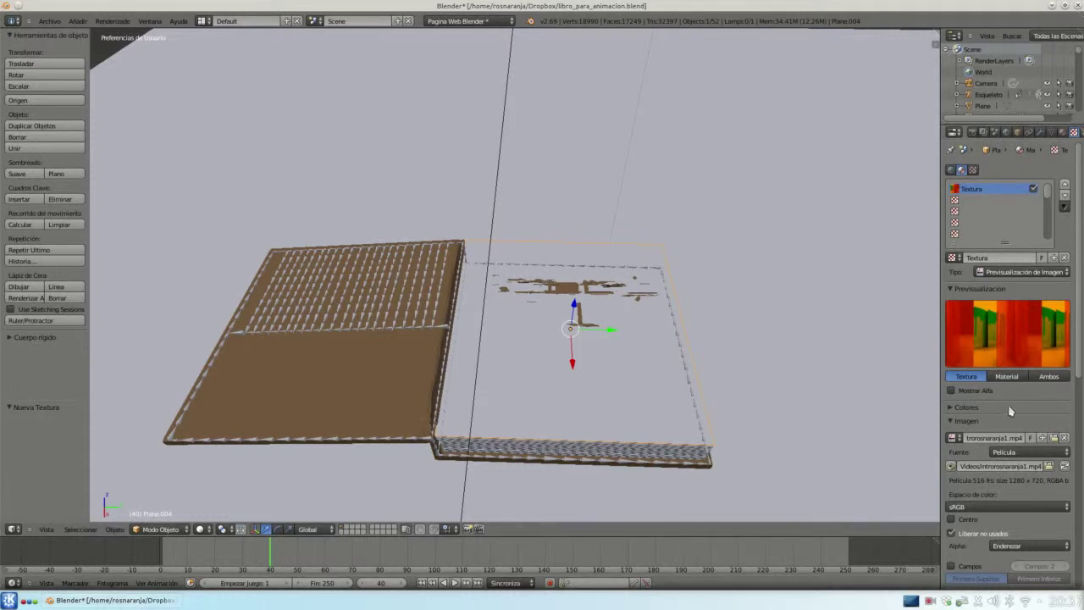
scroll(1009, 411, down, 3)
scroll(1010, 411, down, 1)
scroll(1010, 411, down, 1)
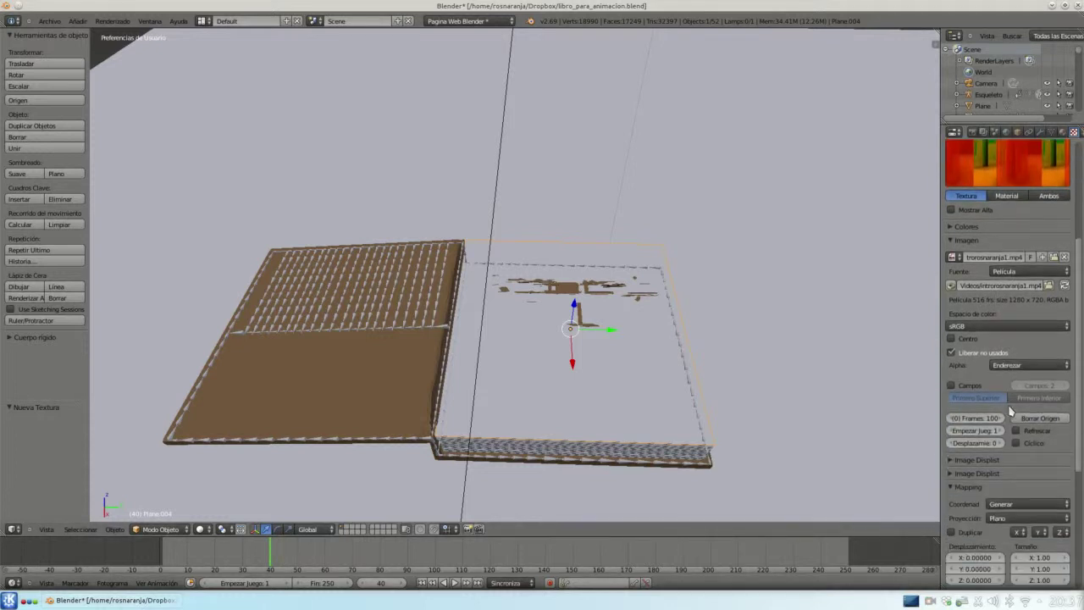
scroll(1010, 411, down, 2)
scroll(1010, 411, down, 2)
scroll(1009, 414, down, 2)
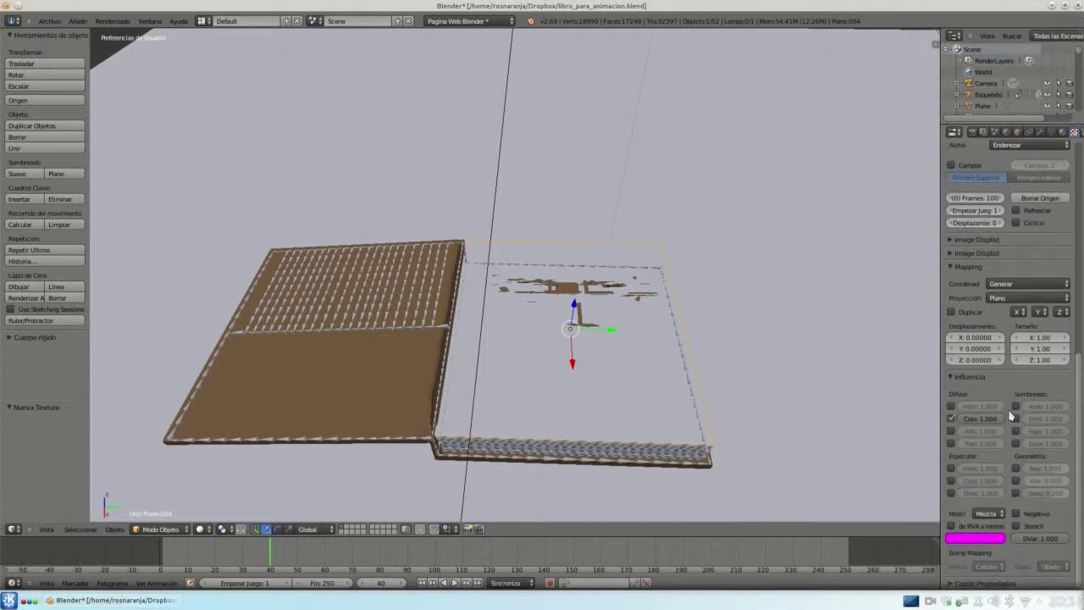
scroll(1010, 415, up, 3)
scroll(1010, 416, up, 3)
scroll(1010, 415, up, 3)
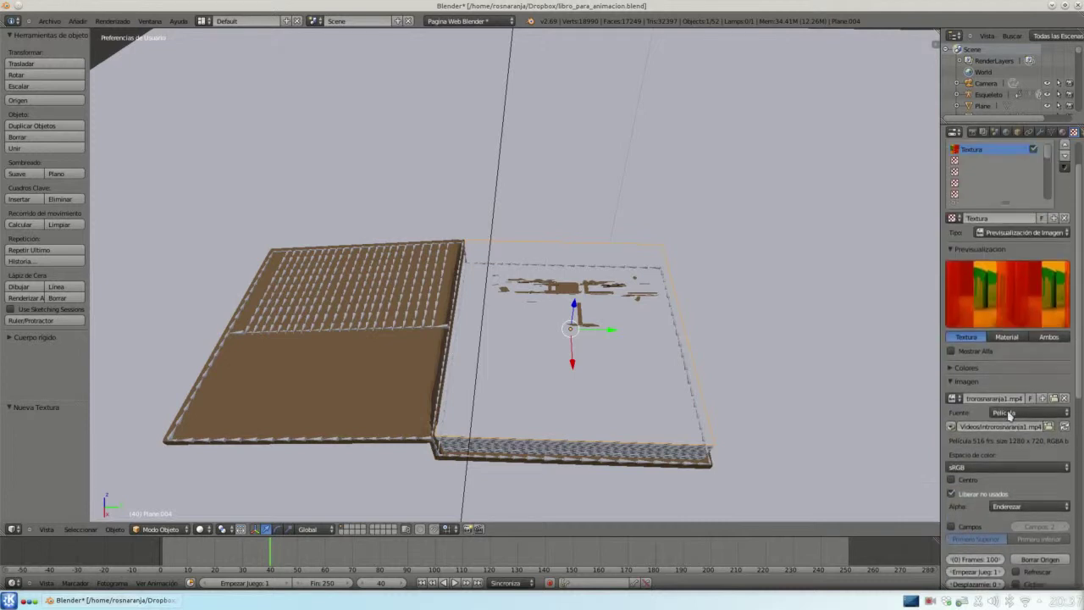
scroll(1009, 415, up, 2)
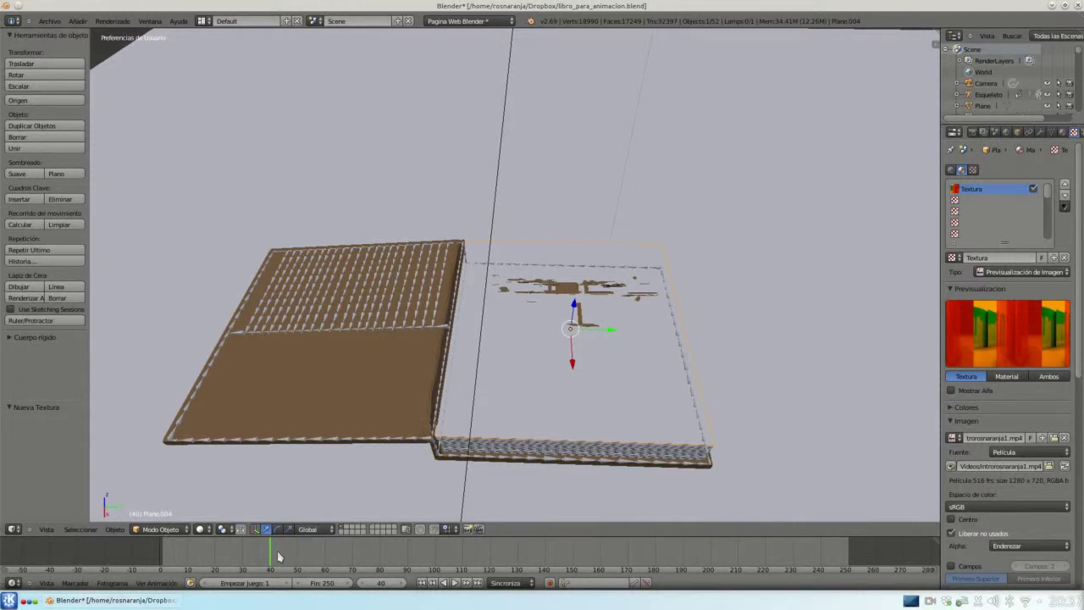
- Key the page plane's location and rotation at frame 40, then advance to frame 54
mouse_move(271, 554)
mouse_down()
mouse_move(323, 551)
mouse_move(272, 551)
mouse_up()
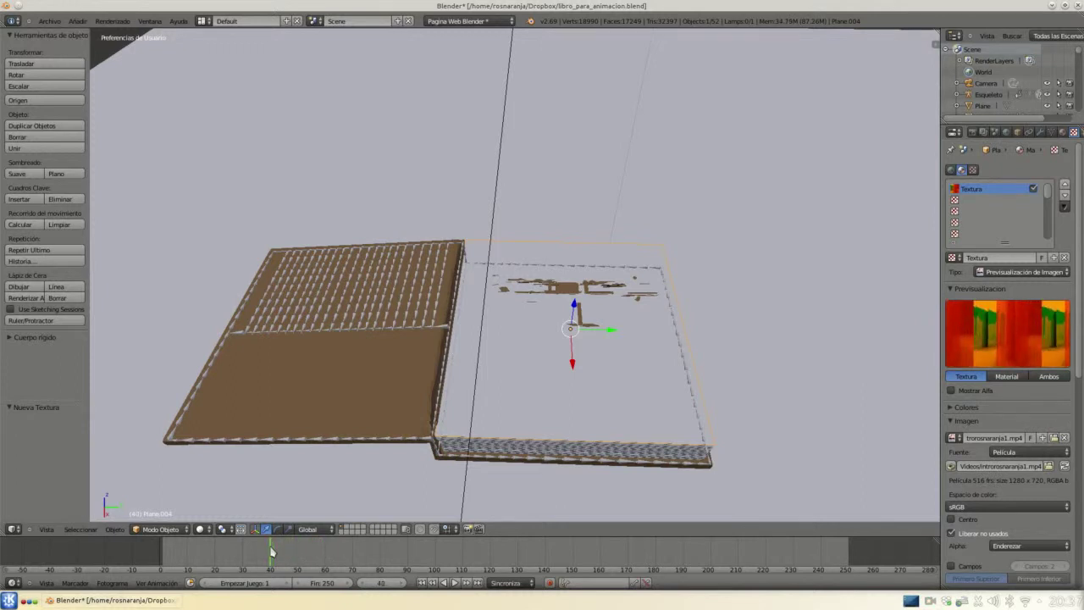
mouse_move(300, 552)
mouse_down()
mouse_move(268, 552)
mouse_move(339, 551)
mouse_move(272, 554)
mouse_up()
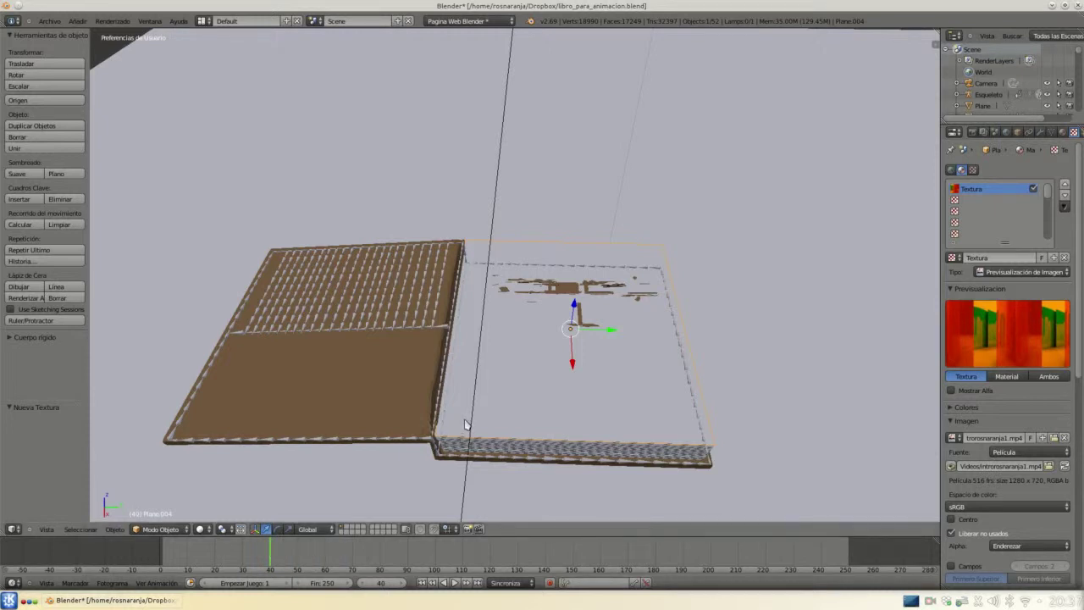
key(i)
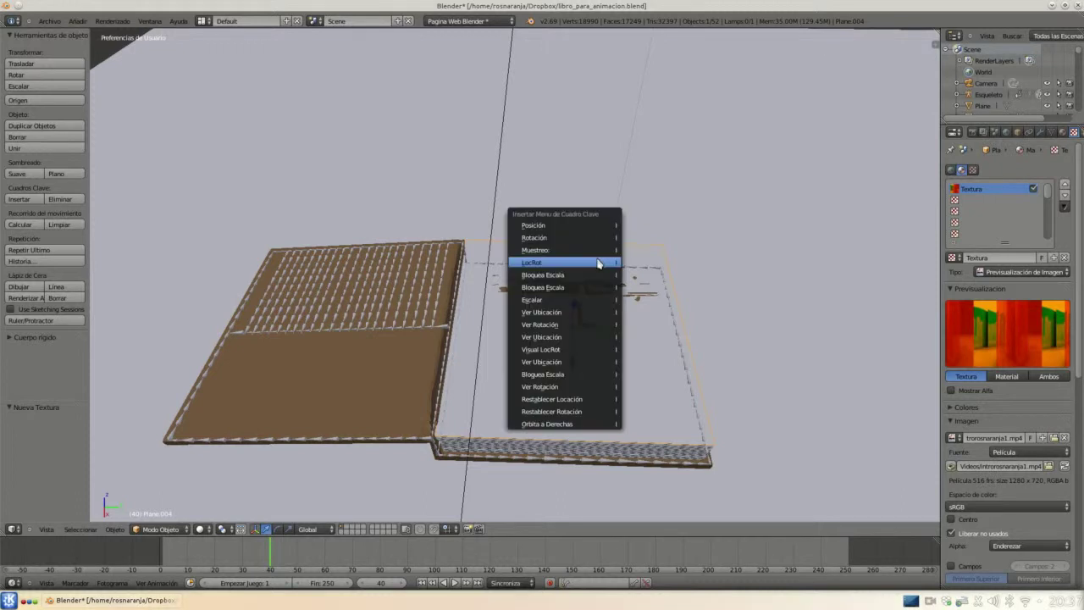
click(581, 264)
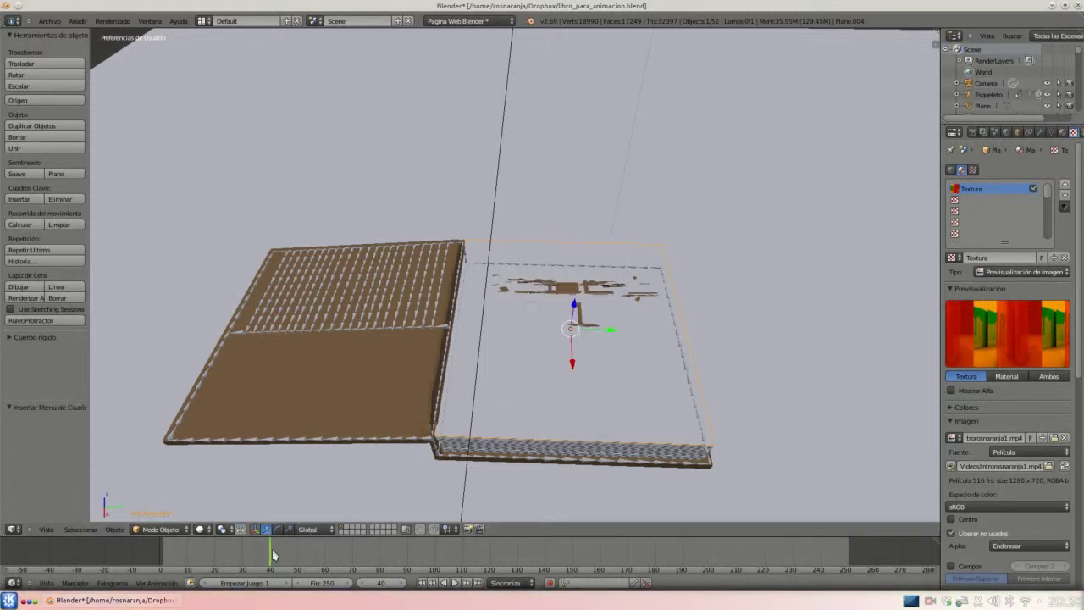
mouse_move(271, 555)
mouse_down()
mouse_move(453, 551)
mouse_move(296, 560)
mouse_move(508, 567)
mouse_move(746, 535)
mouse_move(839, 542)
mouse_move(465, 572)
mouse_move(271, 561)
mouse_move(310, 554)
mouse_up()
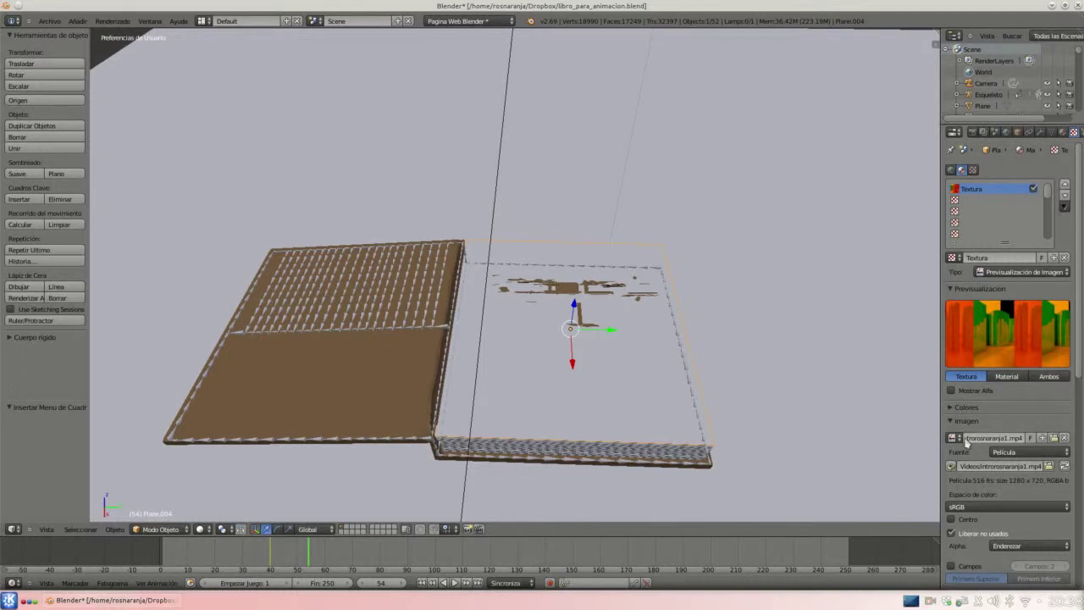
- Change the movie texture's Extensión setting from Repetir to Extender
scroll(963, 436, down, 3)
scroll(966, 445, down, 2)
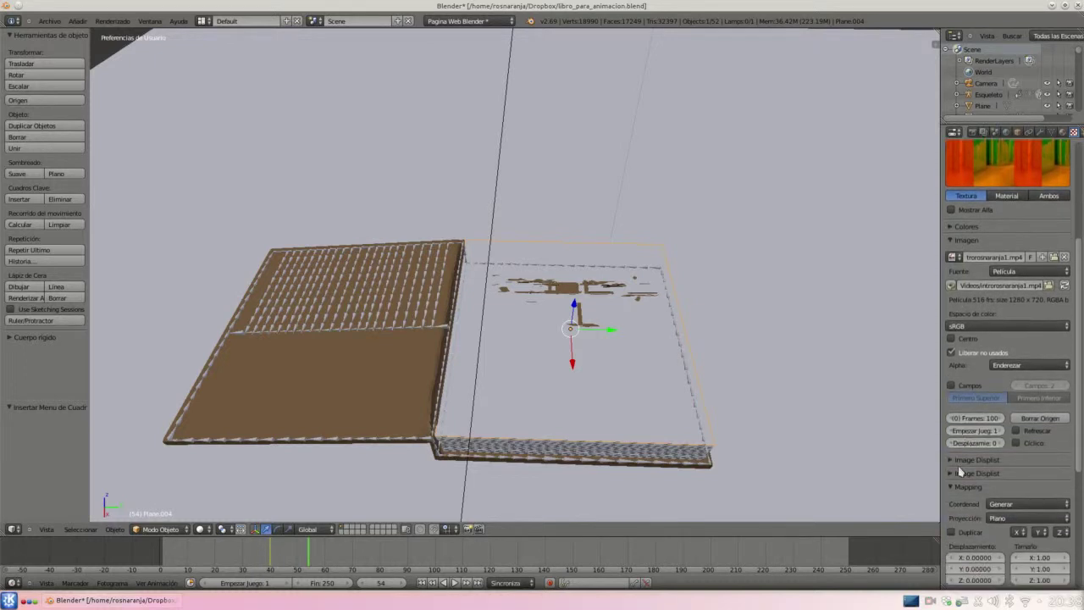
click(948, 474)
scroll(955, 477, down, 1)
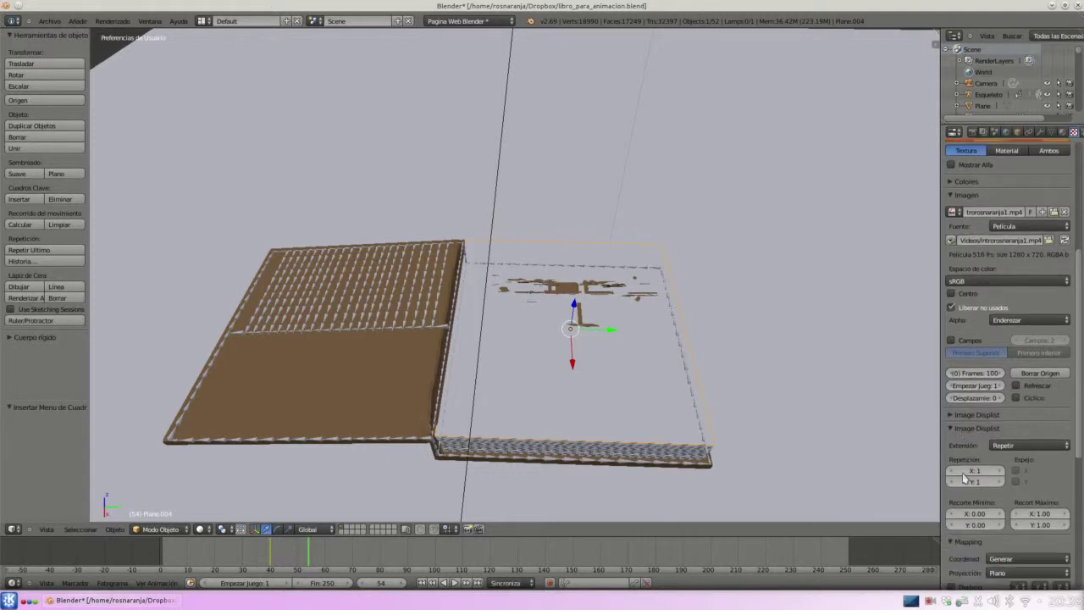
scroll(957, 474, down, 1)
scroll(961, 470, up, 1)
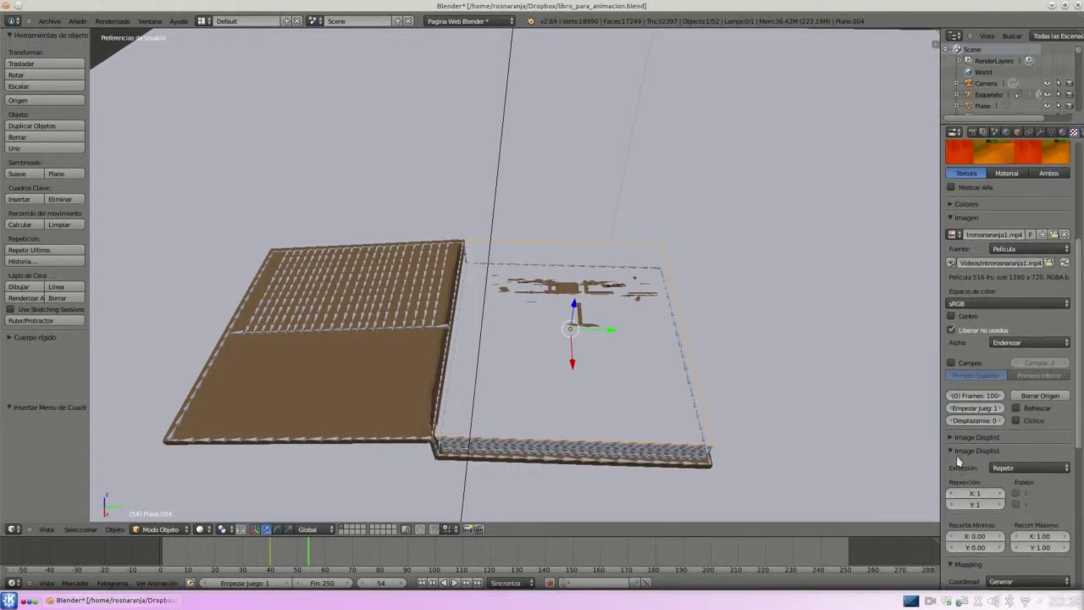
click(952, 439)
scroll(977, 467, down, 2)
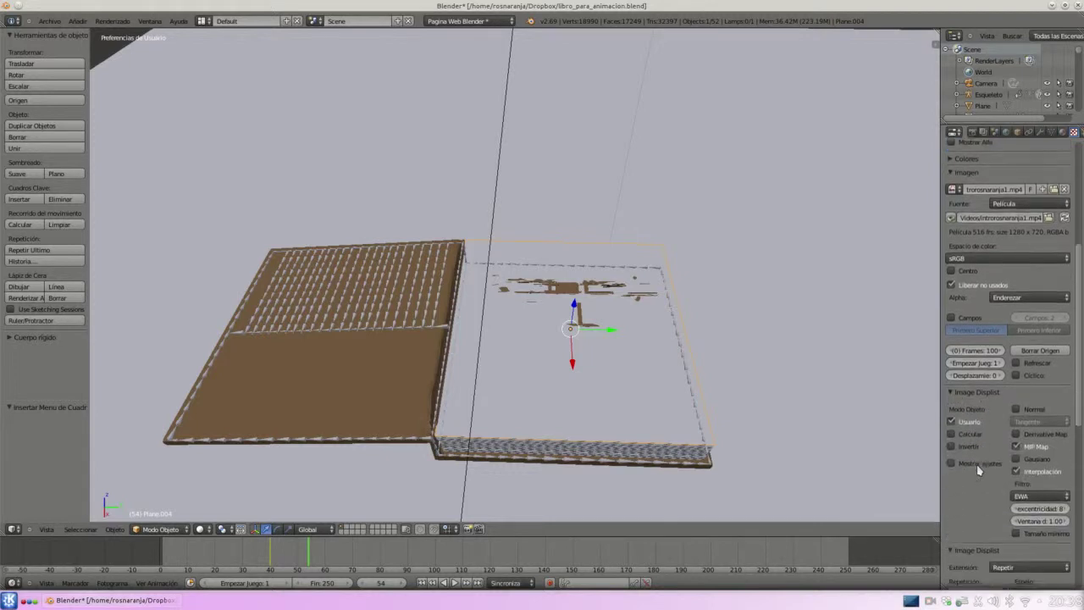
click(1054, 544)
click(1050, 534)
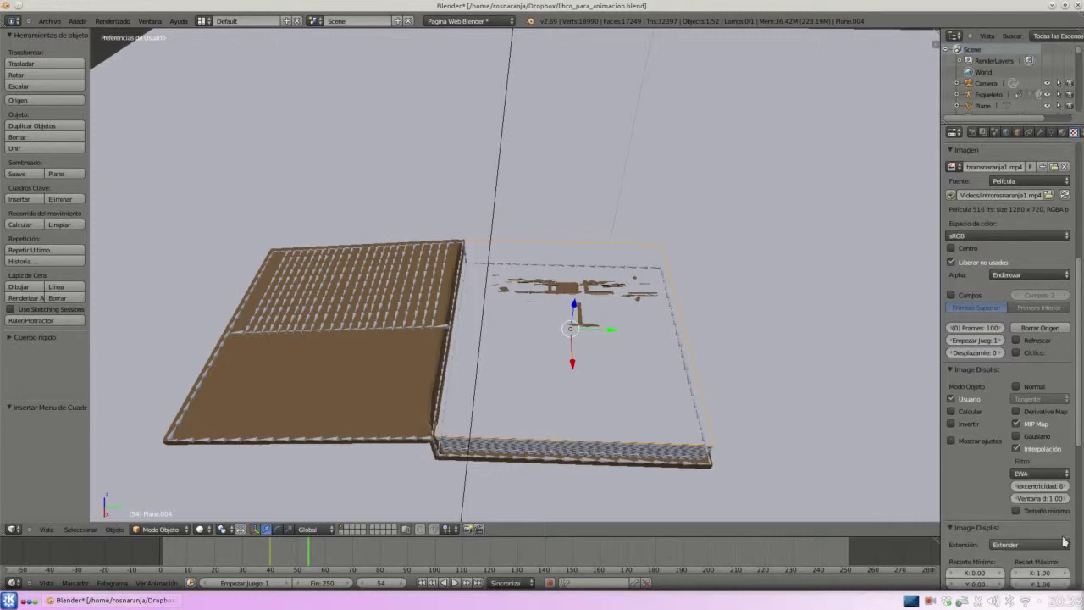
click(1055, 547)
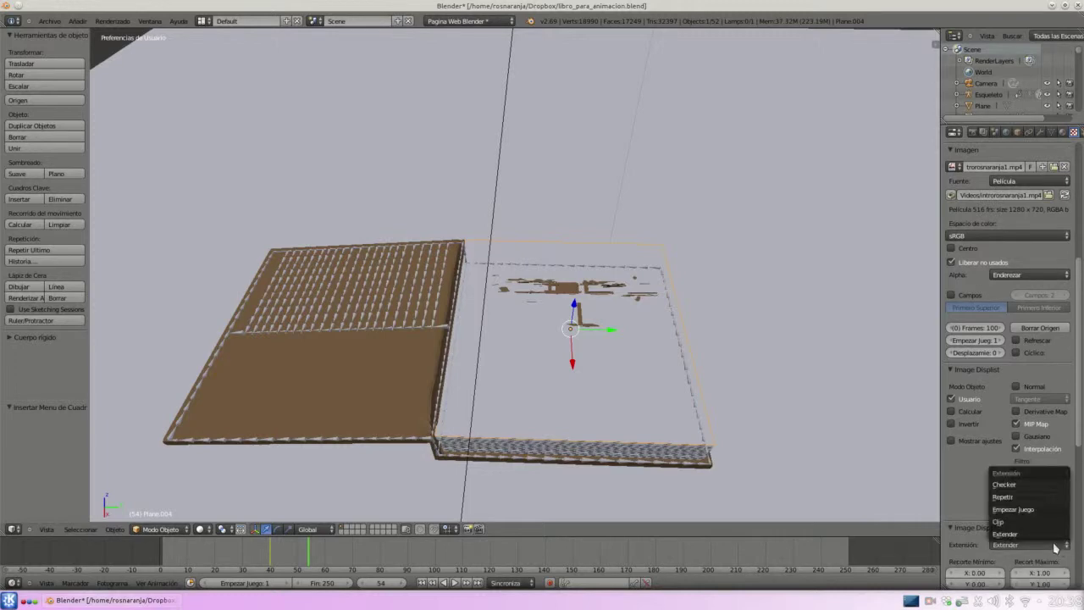
click(1007, 535)
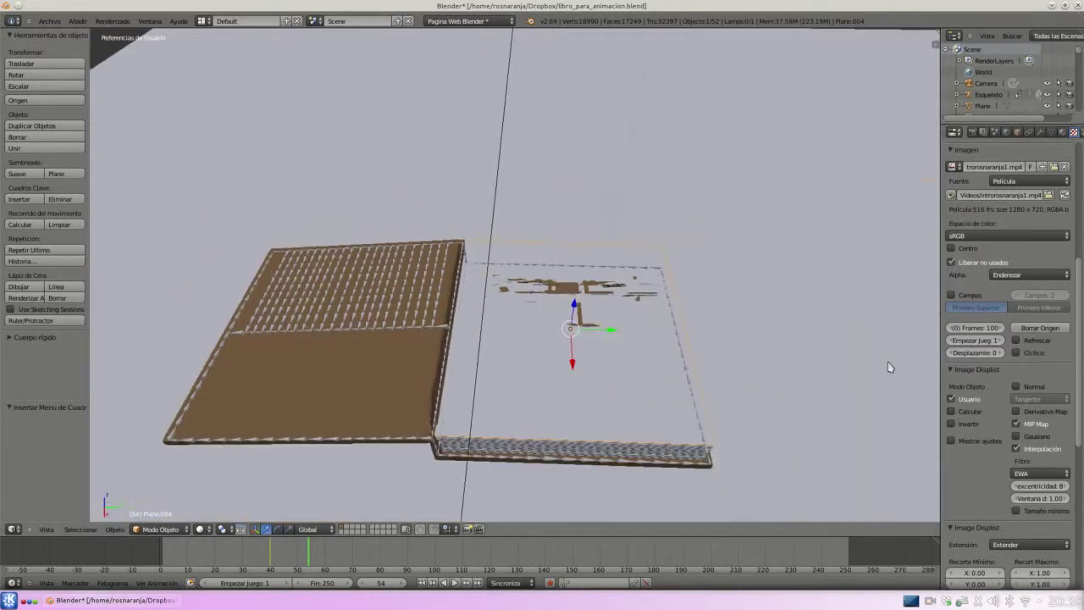
scroll(1059, 307, up, 2)
scroll(1055, 305, up, 2)
scroll(1052, 304, up, 2)
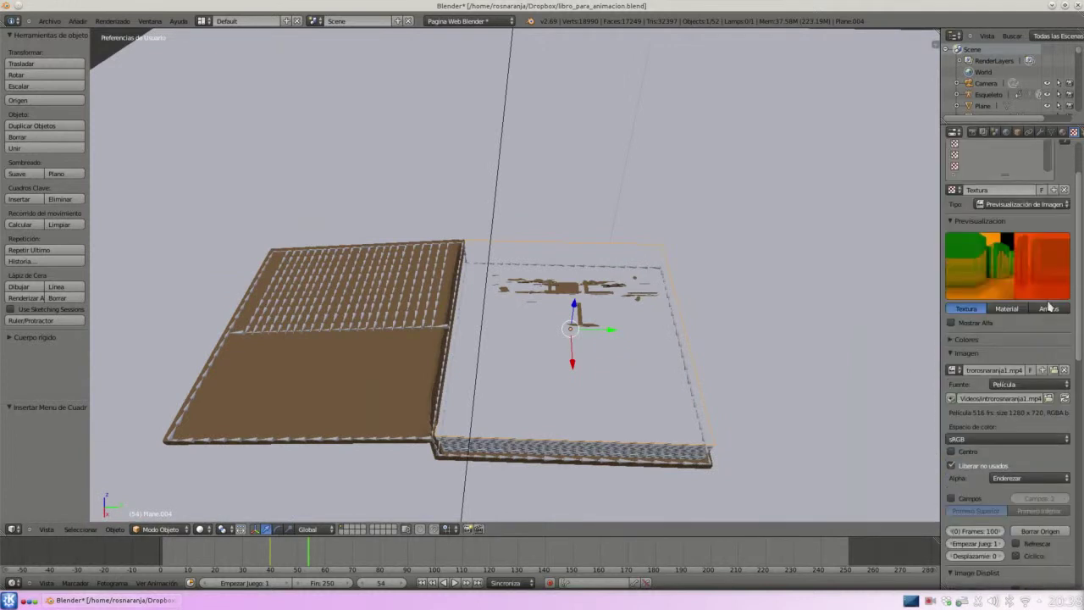
scroll(1050, 306, up, 2)
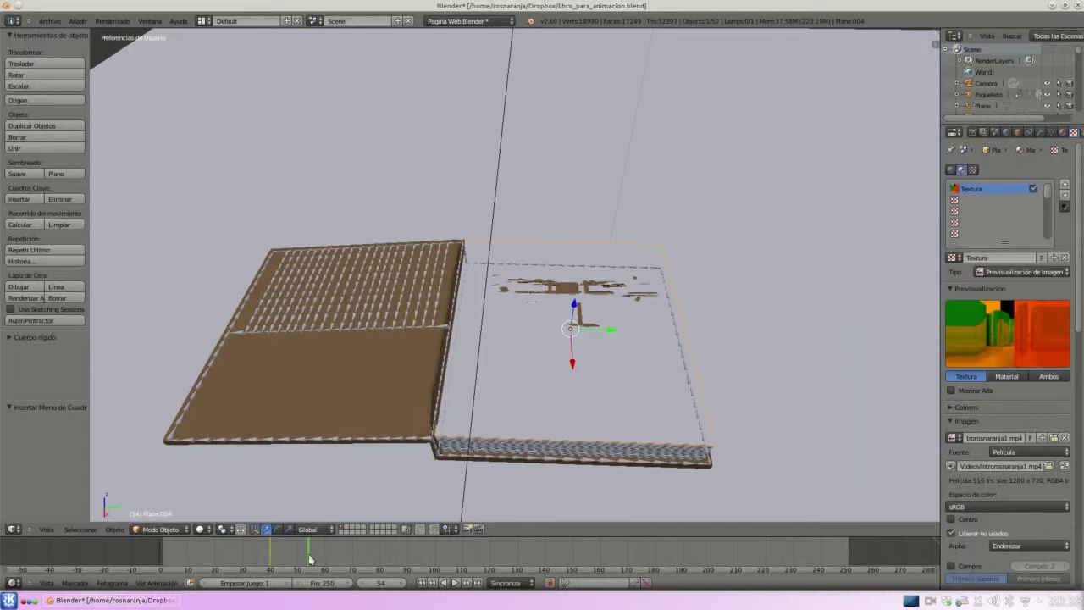
- Play back the animation with Alt+A and scrub through it to review the motion
mouse_move(310, 559)
mouse_down()
mouse_move(260, 552)
mouse_move(568, 555)
mouse_move(429, 564)
mouse_move(449, 566)
mouse_move(726, 561)
mouse_move(356, 566)
mouse_move(664, 566)
mouse_move(430, 567)
mouse_move(543, 566)
mouse_up()
key(alt+a)
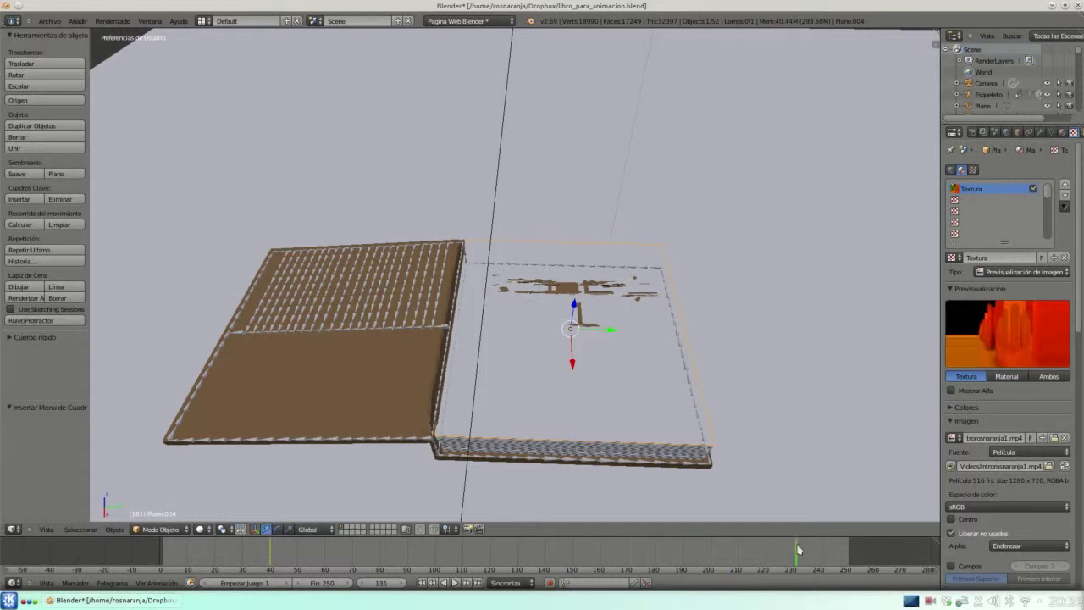
drag(797, 551, 850, 551)
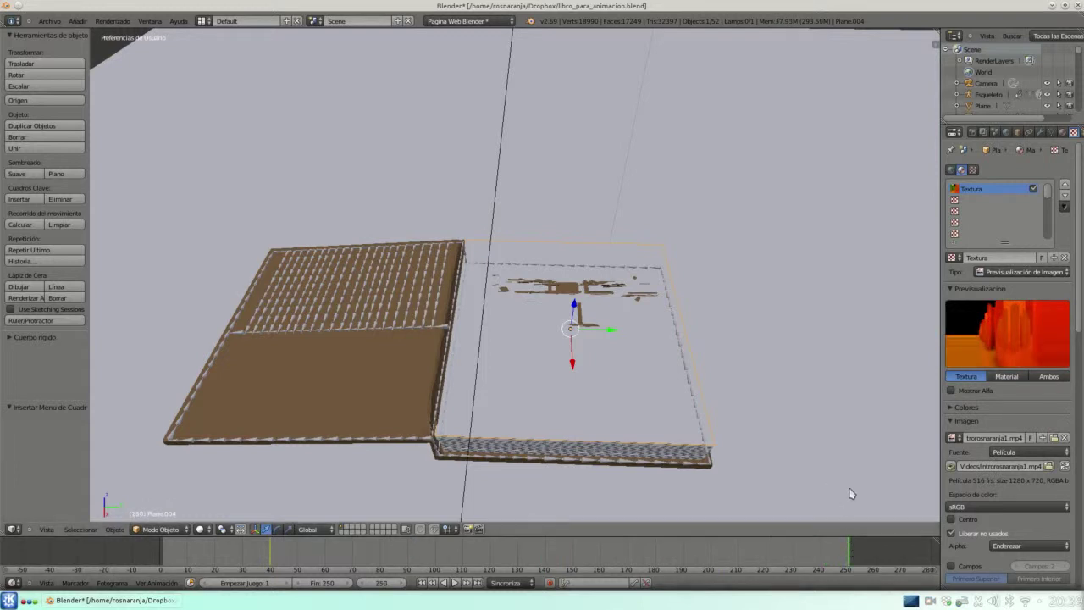
- Insert a LocRot keyframe on the page plane at frame 100, then check the earlier frames
mouse_move(836, 555)
mouse_down()
mouse_move(416, 555)
mouse_move(418, 574)
mouse_up()
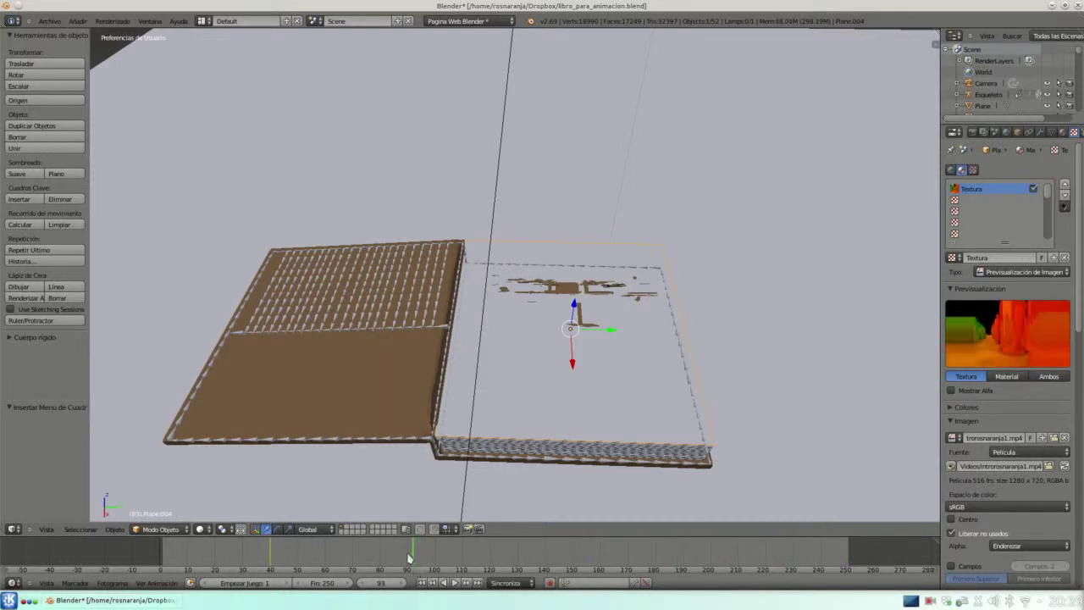
drag(417, 574, 432, 525)
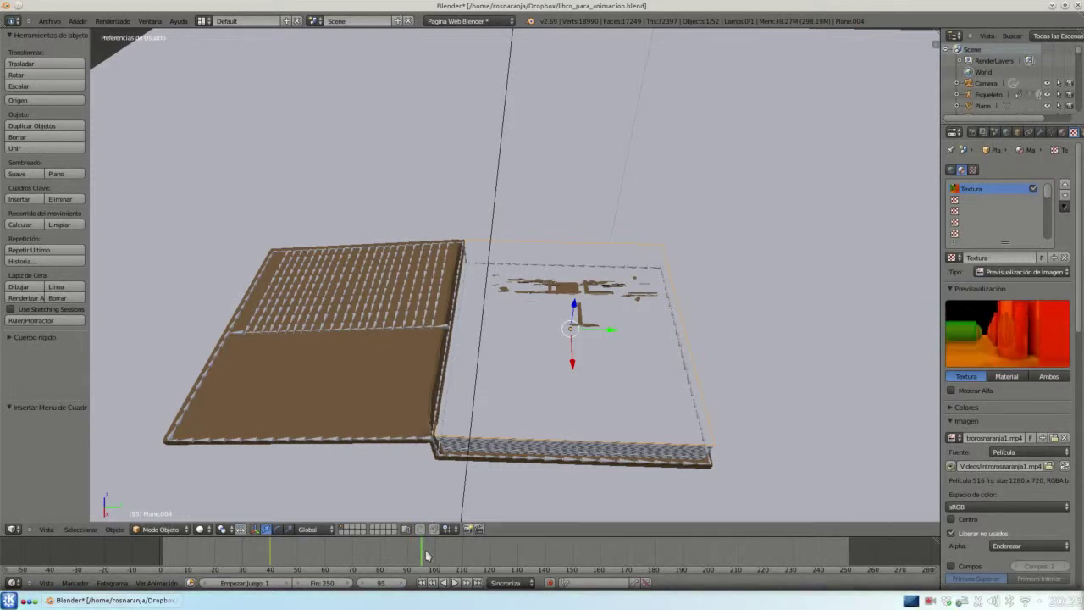
drag(421, 555, 437, 554)
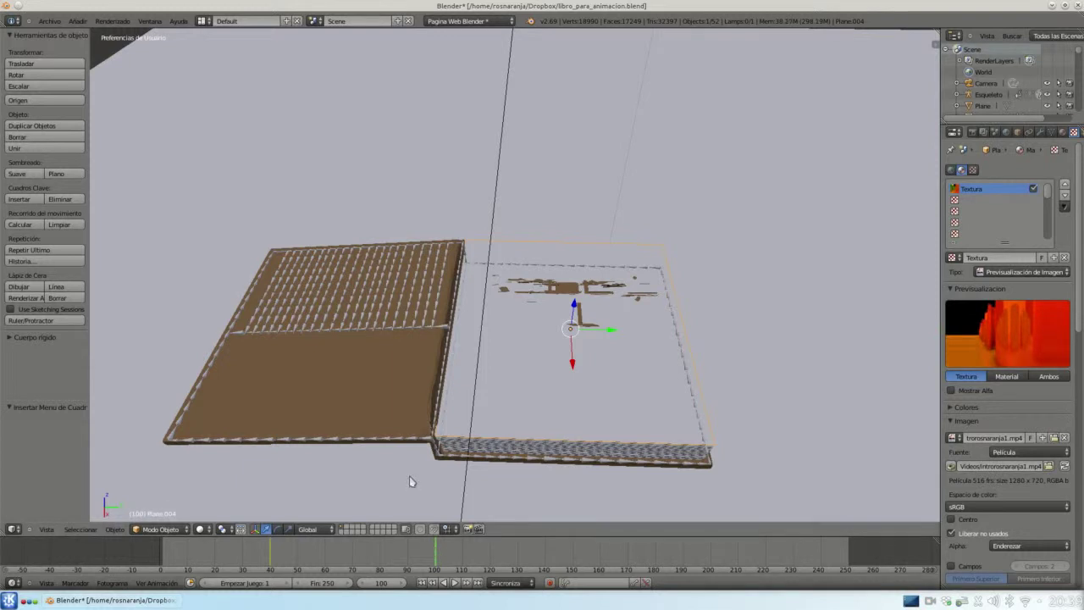
key(i)
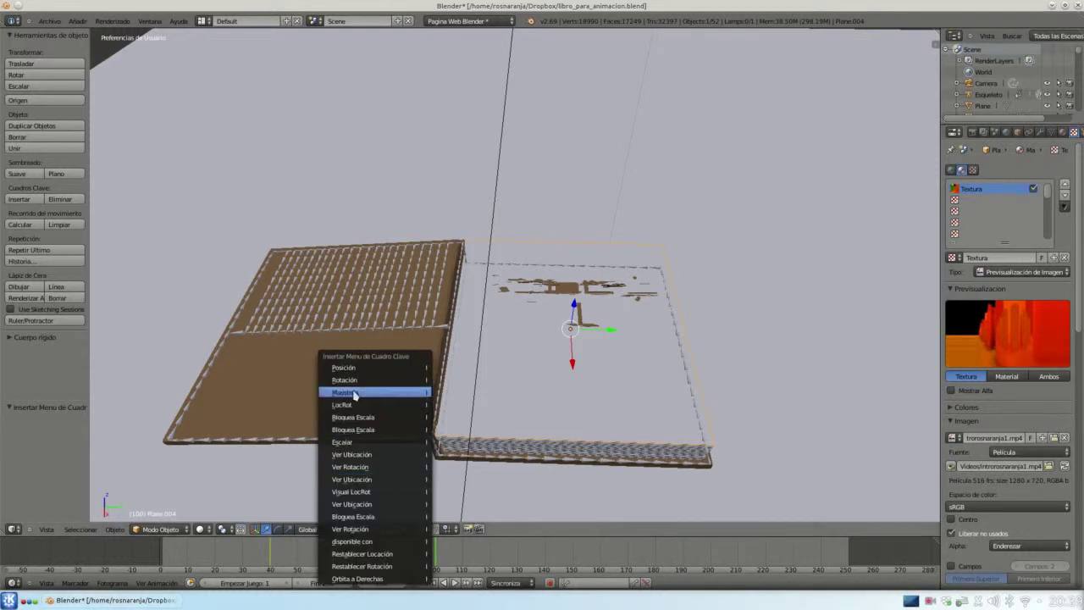
click(353, 407)
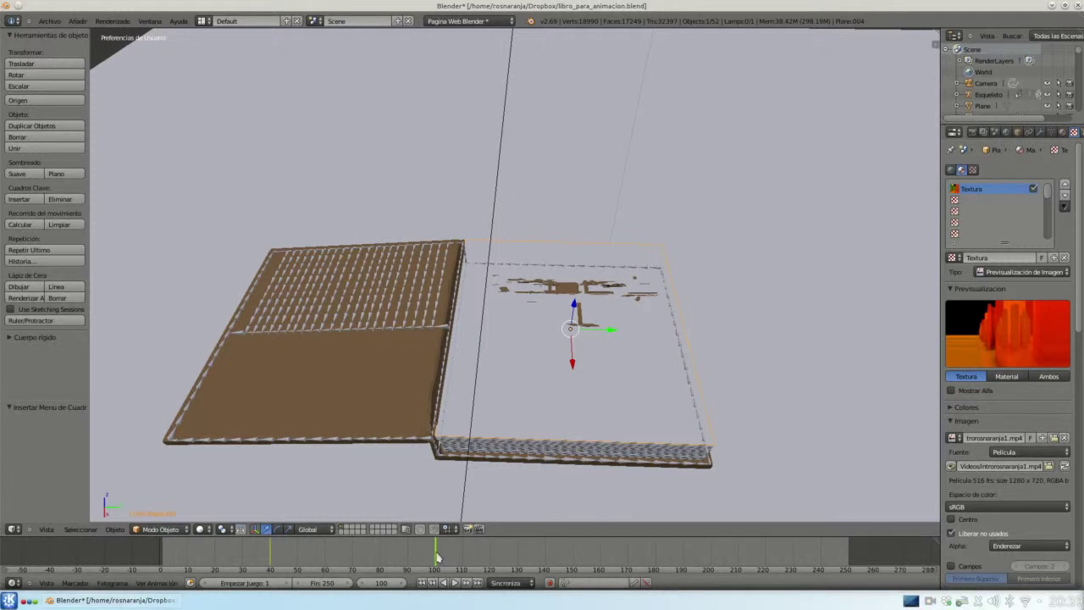
mouse_move(436, 559)
mouse_down()
mouse_move(185, 562)
mouse_move(438, 555)
mouse_up()
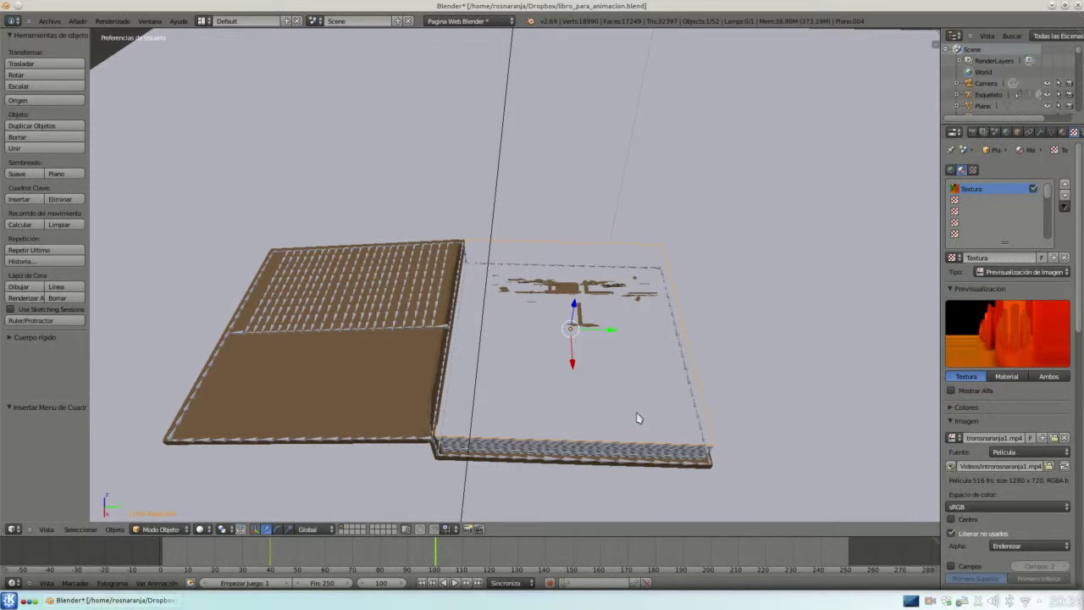
mouse_move(623, 401)
middle_down()
mouse_move(544, 375)
mouse_move(545, 365)
middle_up()
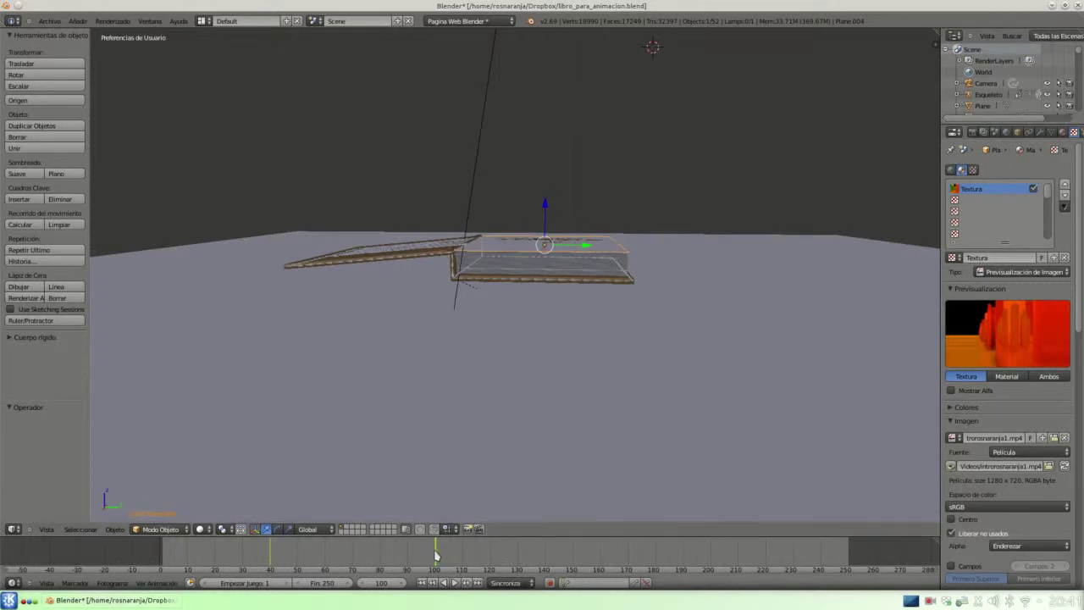
- At frame 120, reselect page plane Plane.004 and give it a LocRot keyframe
mouse_move(439, 555)
mouse_down()
mouse_move(572, 552)
mouse_move(461, 565)
mouse_move(490, 557)
mouse_up()
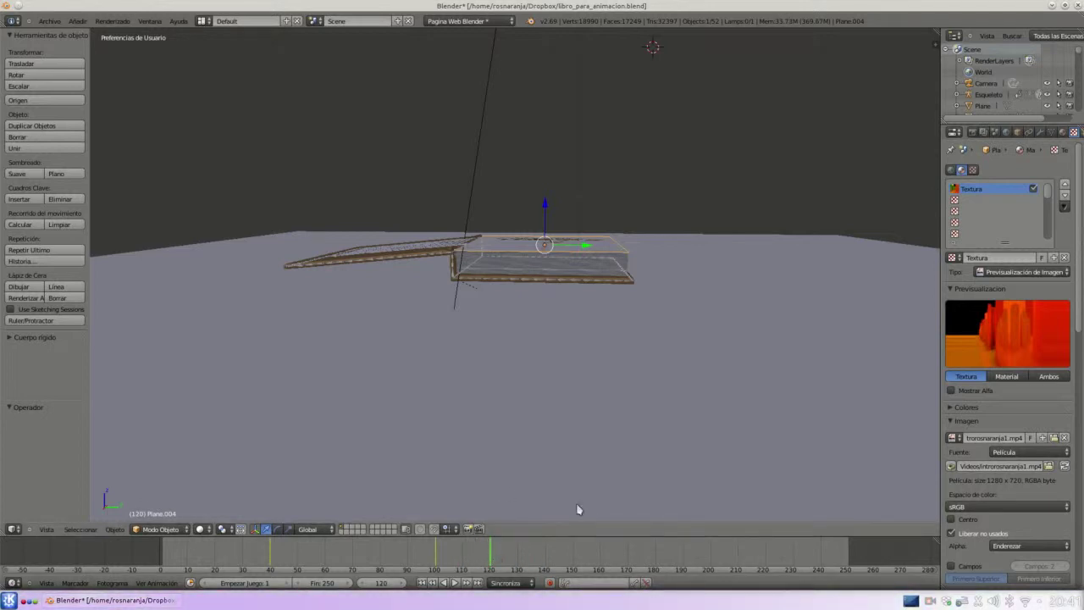
key(ctrl+i)
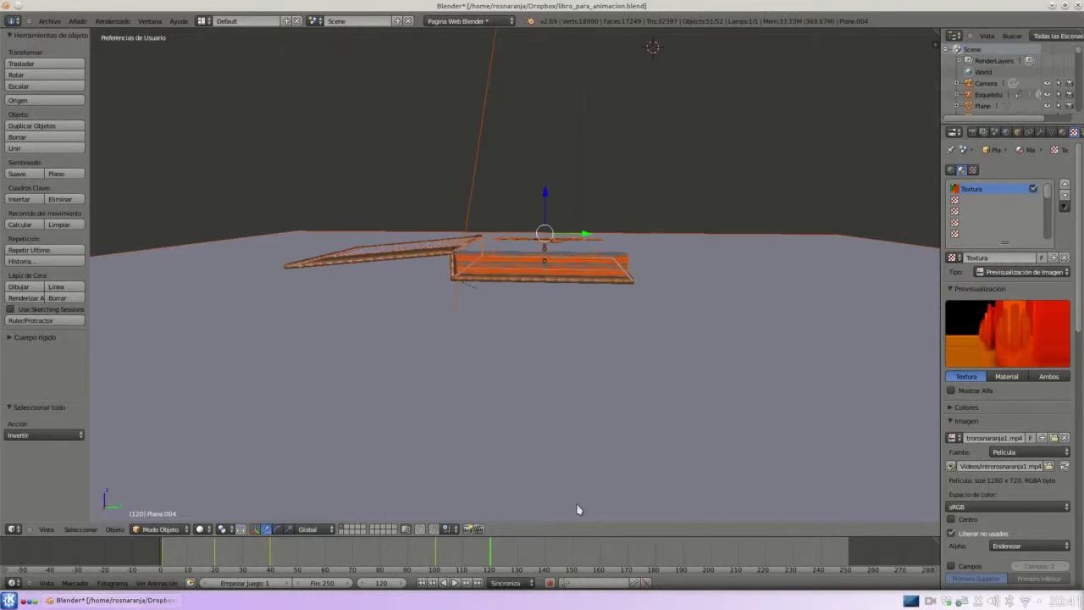
right_click(572, 509)
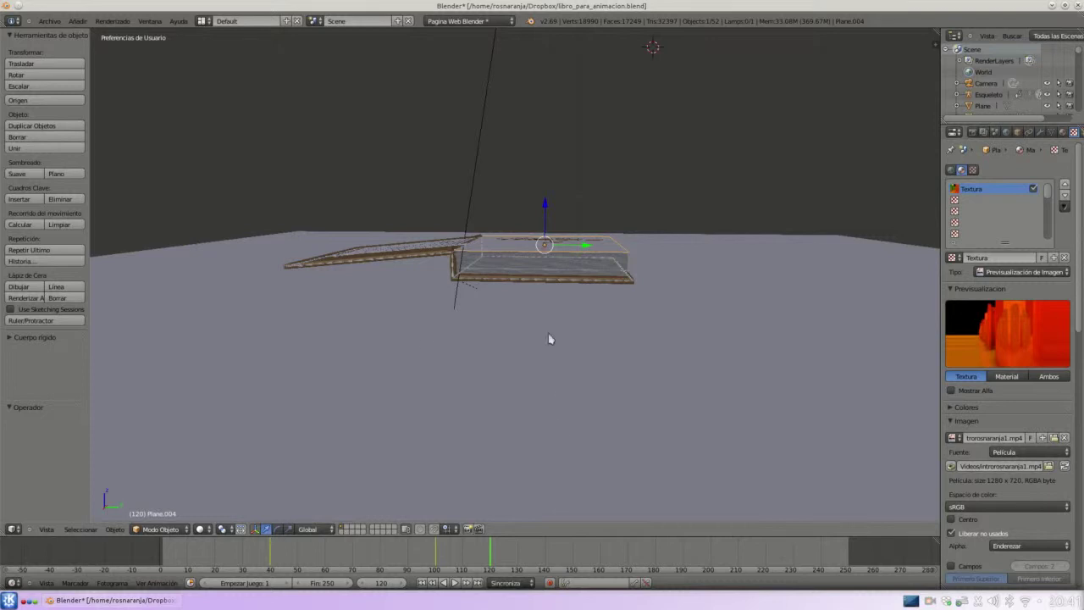
key(i)
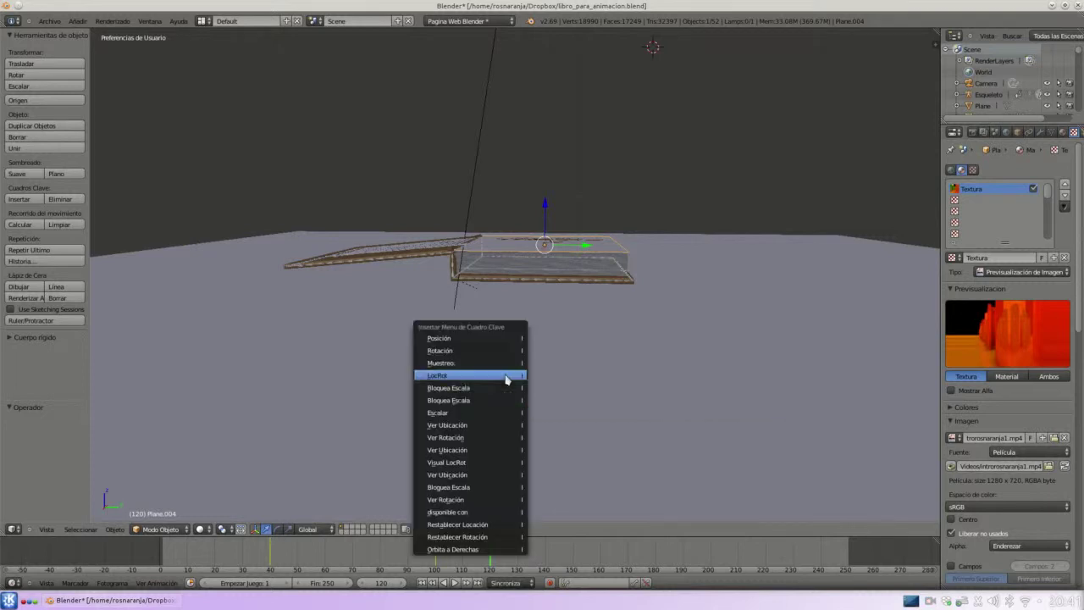
click(508, 379)
mouse_move(629, 332)
middle_down()
mouse_move(625, 362)
mouse_move(651, 377)
mouse_move(624, 336)
mouse_move(606, 340)
middle_up()
scroll(583, 322, up, 2)
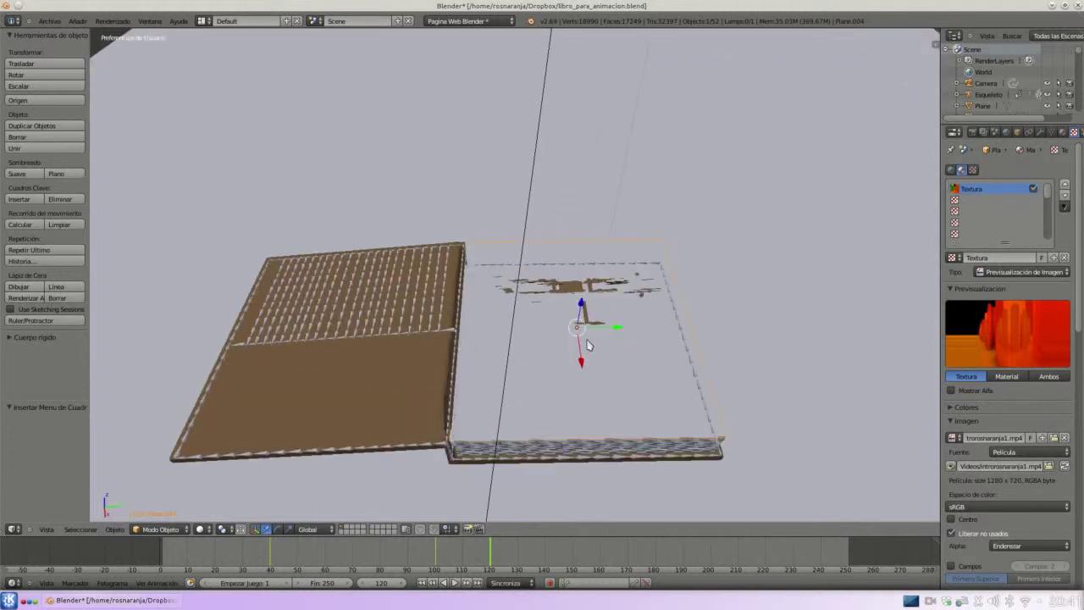
- Tilt the page plane about 114° on X, then raise it and slide it over the open cover
middle_drag(624, 356, 608, 346)
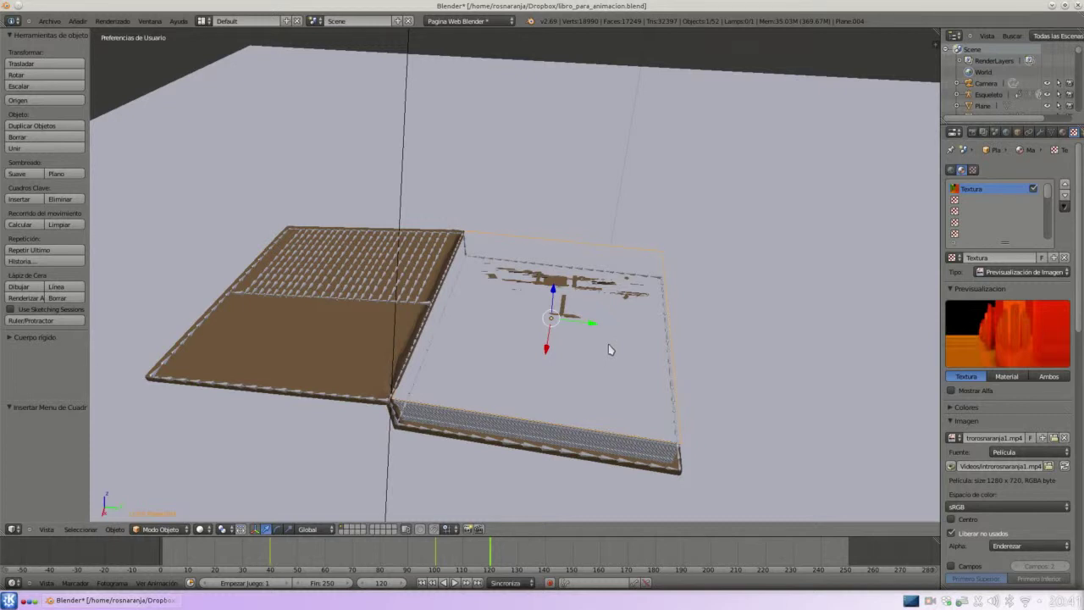
key(r)
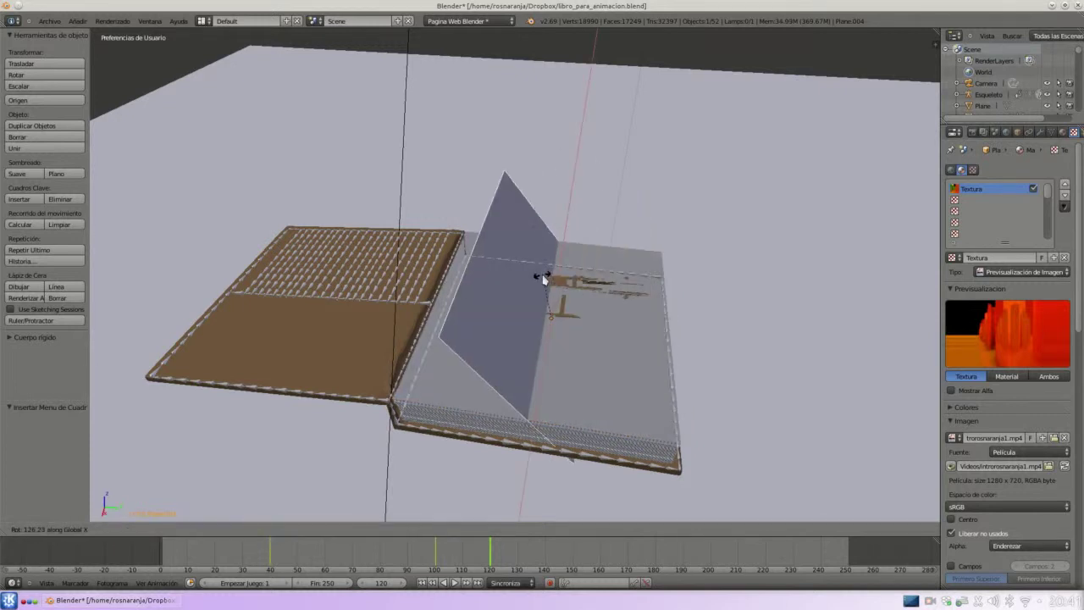
click(570, 305)
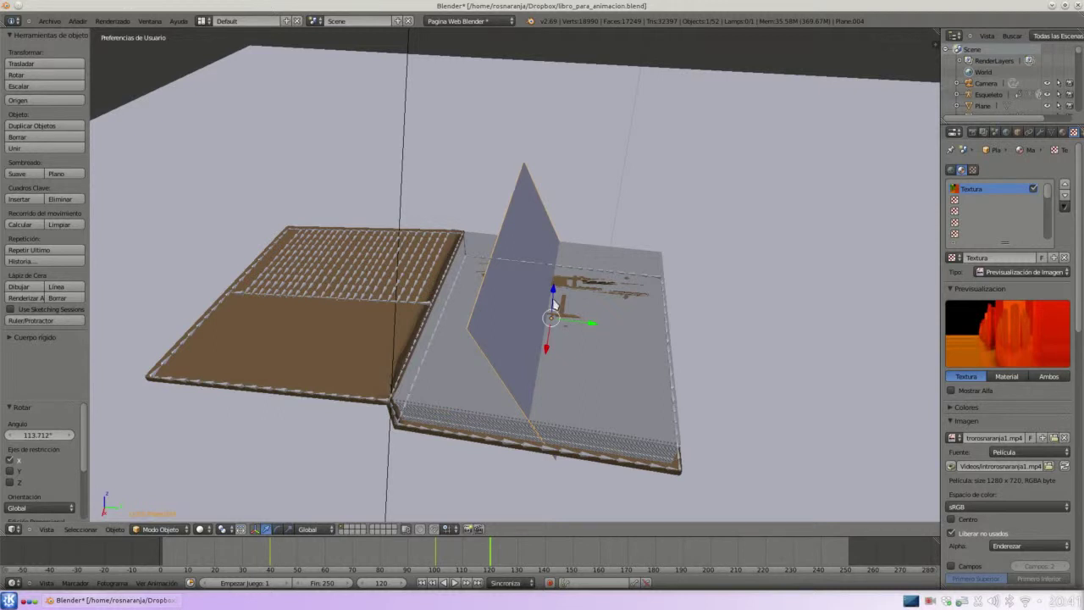
drag(554, 303, 538, 199)
drag(598, 229, 399, 224)
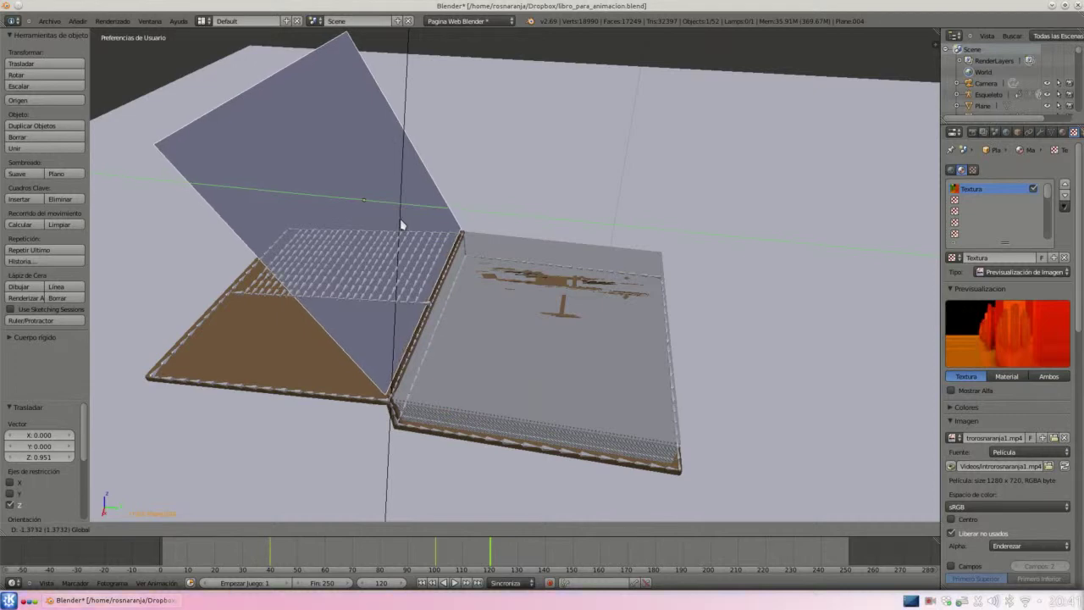
drag(399, 224, 400, 222)
- Begin another page plane rotation, constrained to the X axis
mouse_move(514, 296)
middle_down()
mouse_move(545, 312)
mouse_move(574, 299)
middle_up()
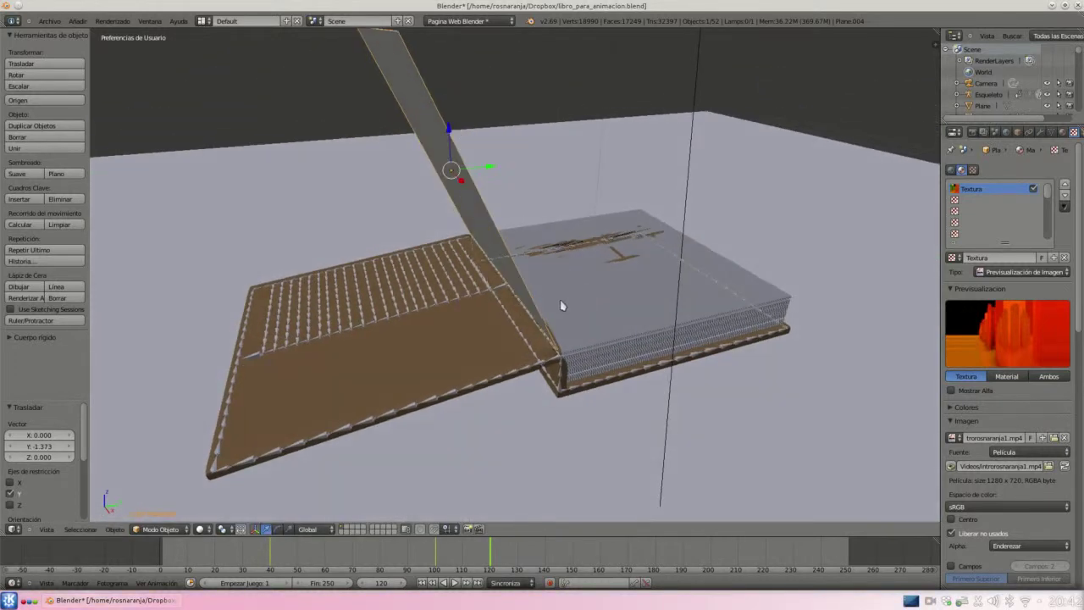
key(r)
key(x)
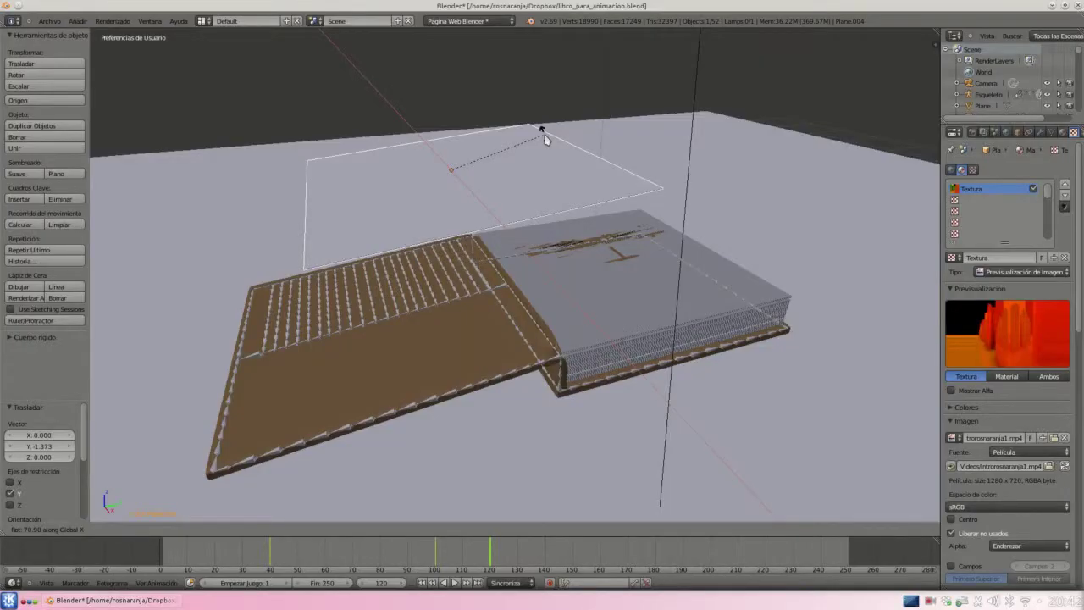
- Set the page tilt to about 71° and lower and slide the plane flat onto the cover
click(574, 145)
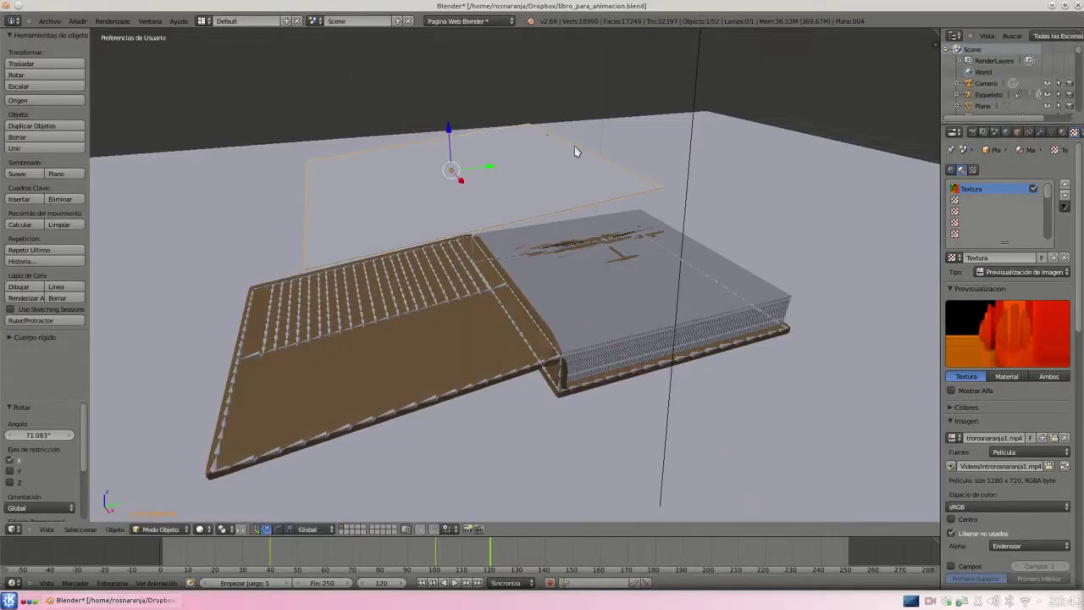
middle_drag(687, 276, 622, 293)
middle_drag(650, 265, 599, 248)
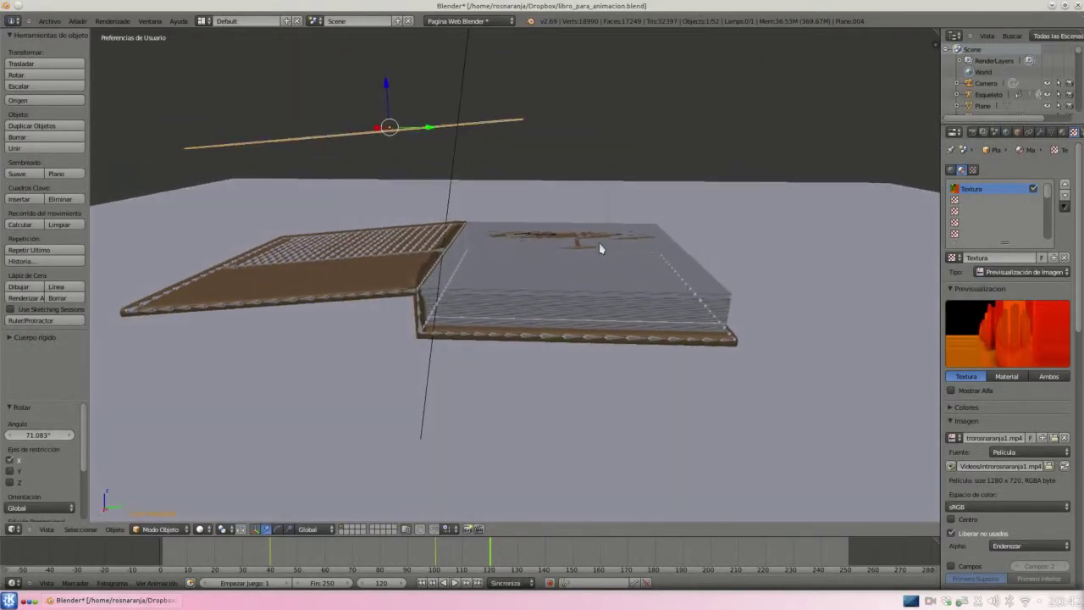
drag(388, 85, 393, 188)
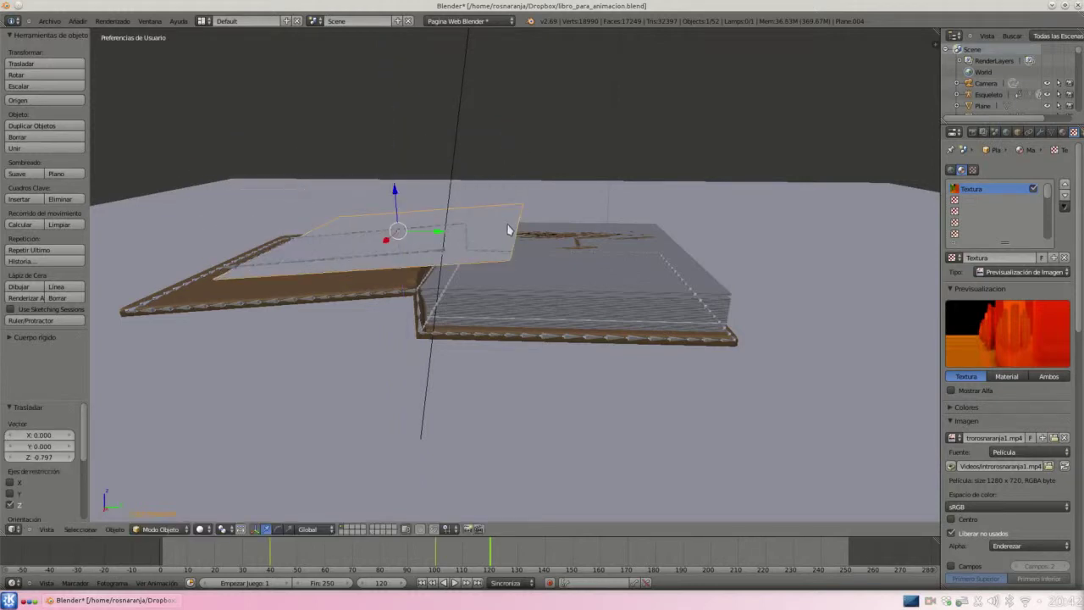
mouse_move(508, 230)
middle_down()
mouse_move(520, 300)
mouse_move(520, 246)
mouse_move(511, 251)
middle_up()
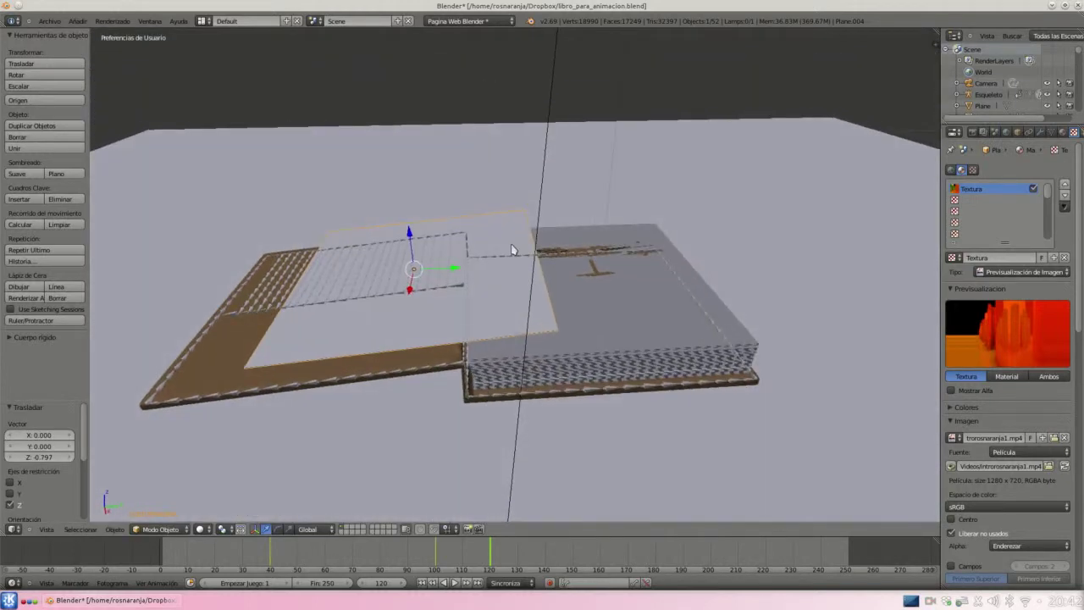
drag(454, 272, 370, 275)
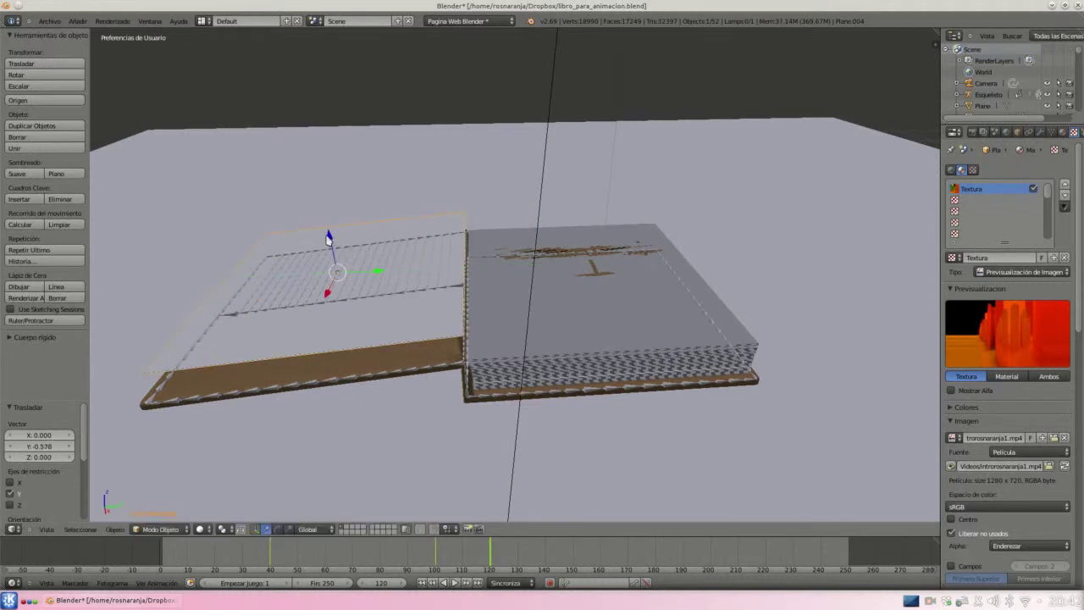
key(g)
key(z)
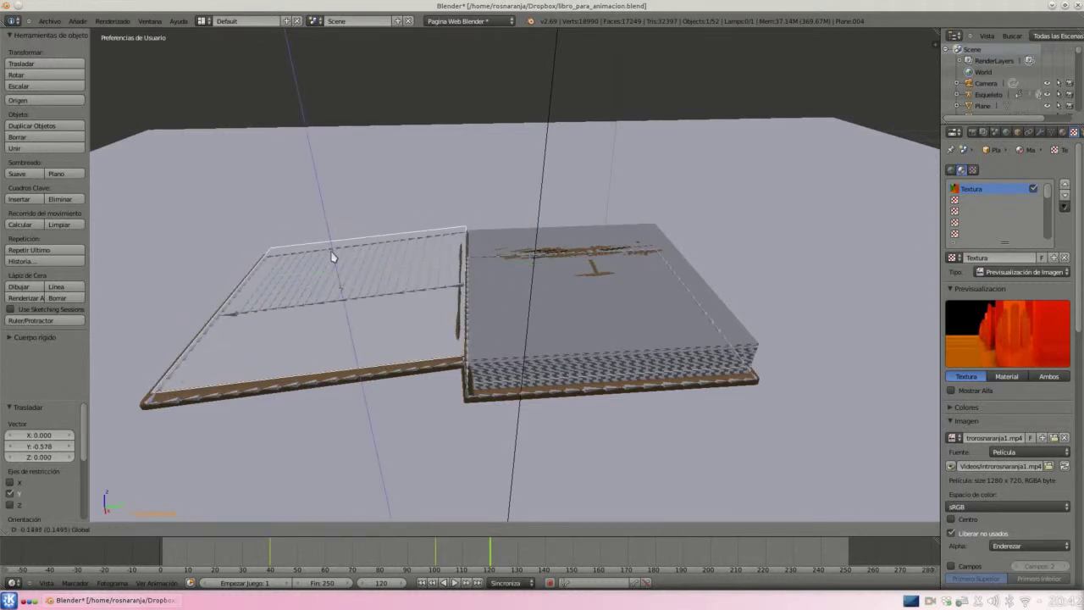
click(406, 265)
- Insert a keyframe for the flat page plane at frame 120
middle_drag(506, 285, 498, 347)
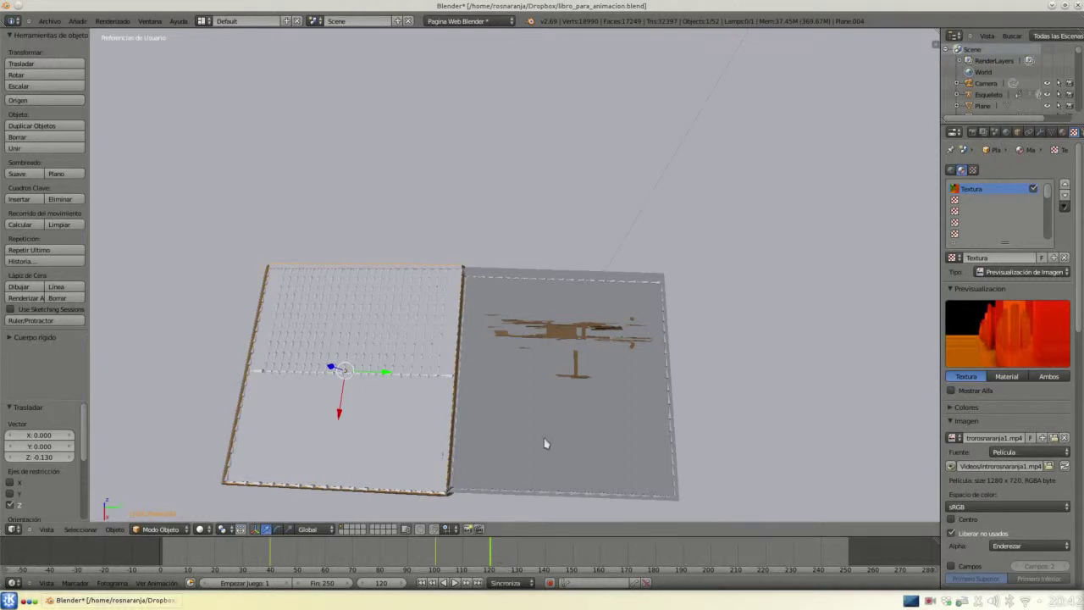
key(i)
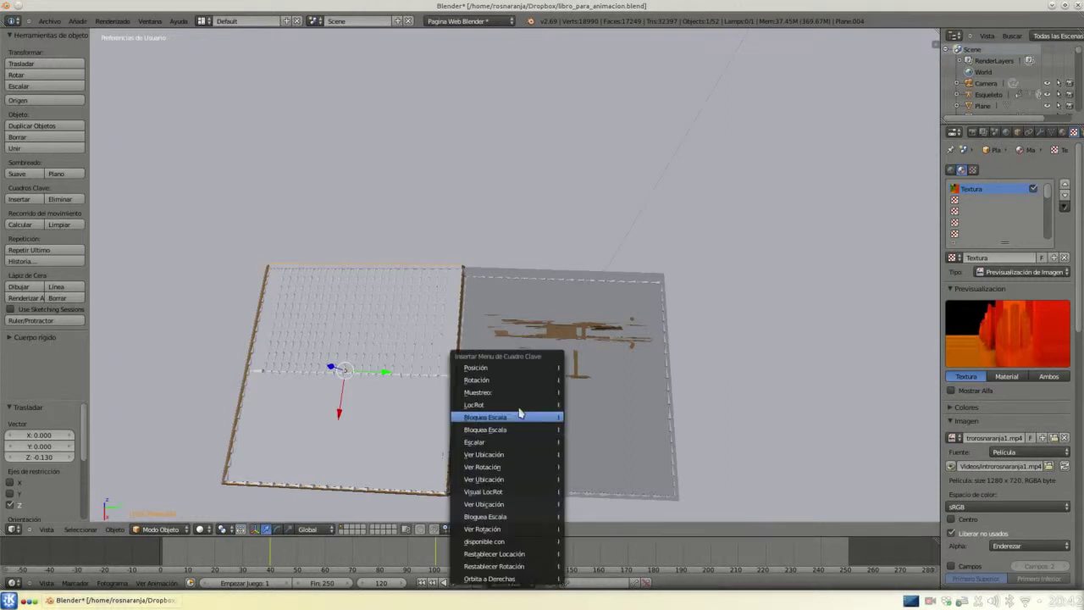
click(512, 416)
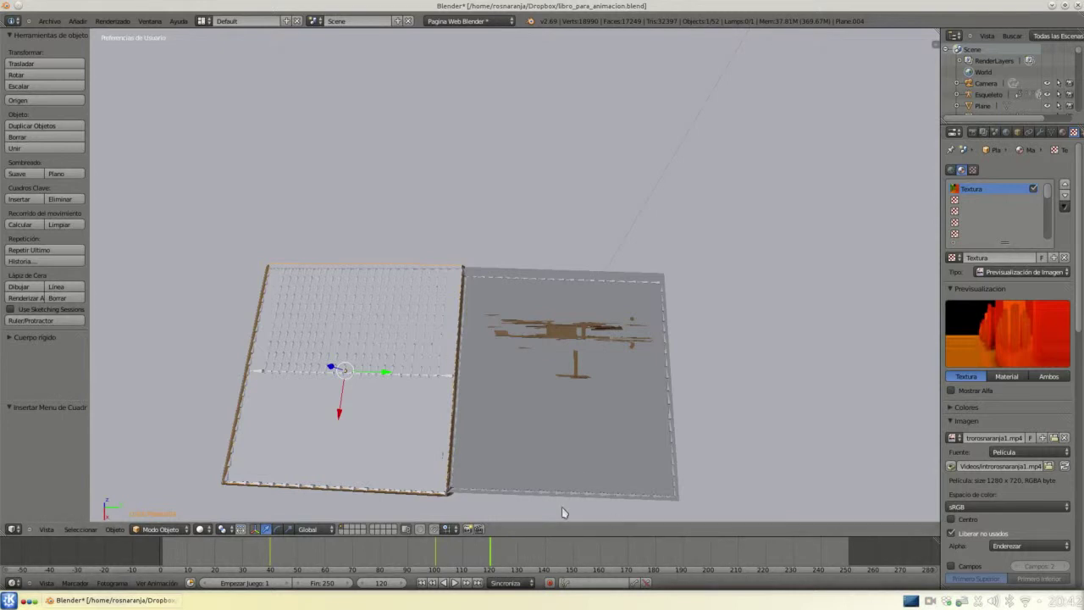
middle_drag(555, 478, 548, 511)
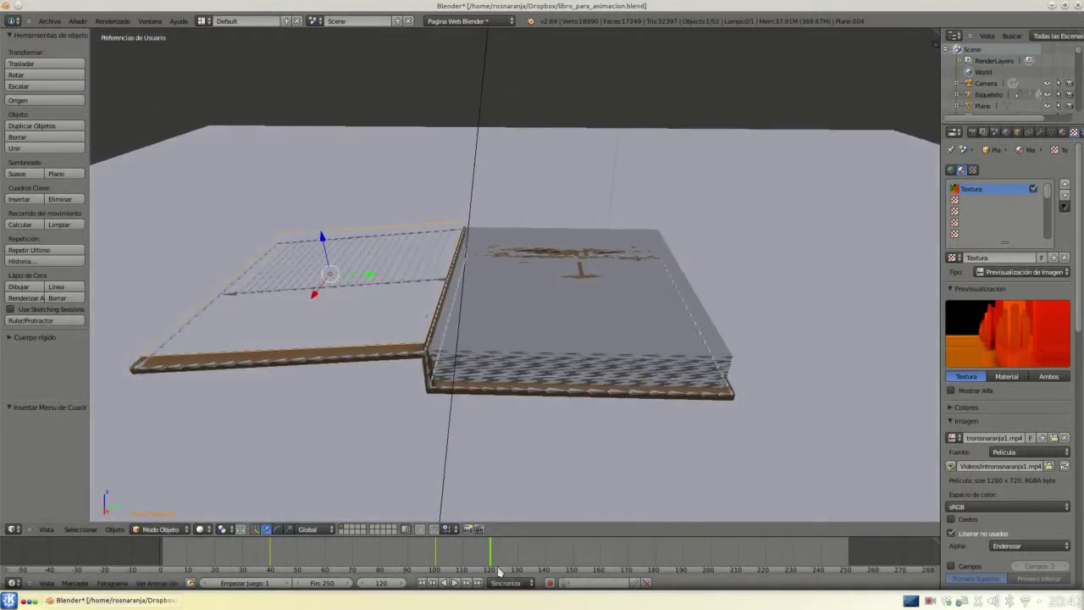
- Preview the motion back to frame 90, then rotate the page plane upright 90° on X
mouse_move(491, 555)
mouse_down()
mouse_move(408, 549)
mouse_move(517, 543)
mouse_move(434, 547)
mouse_move(430, 495)
mouse_move(411, 496)
mouse_up()
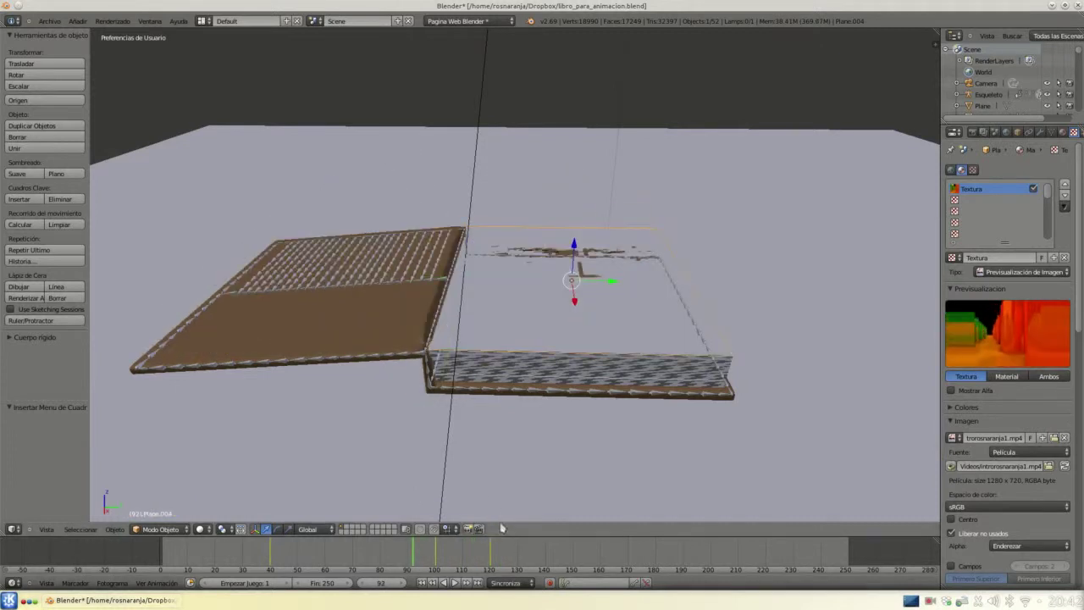
key(Up)
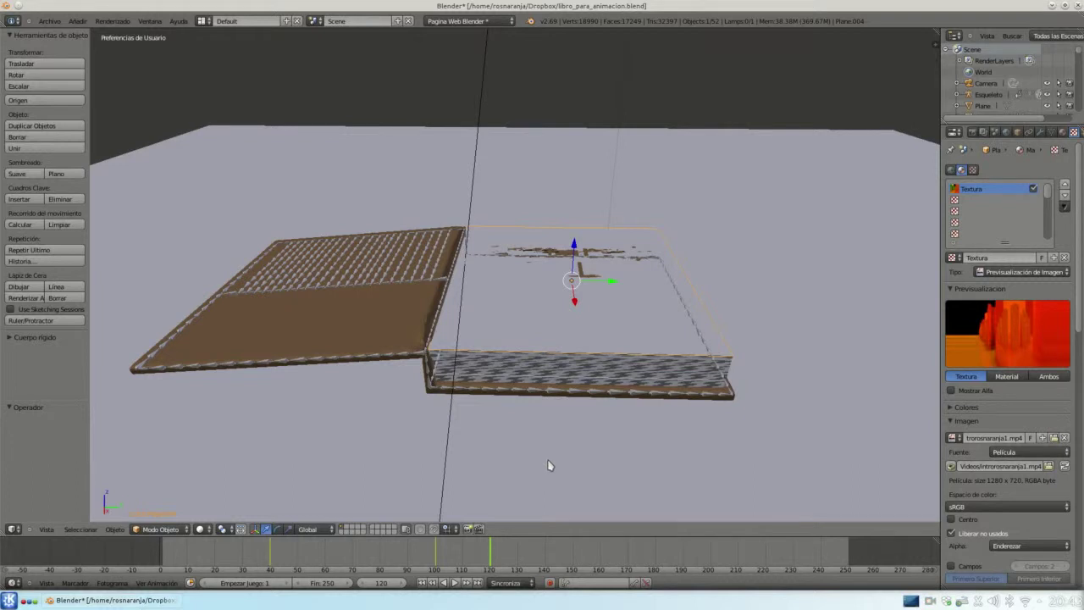
middle_drag(551, 445, 542, 443)
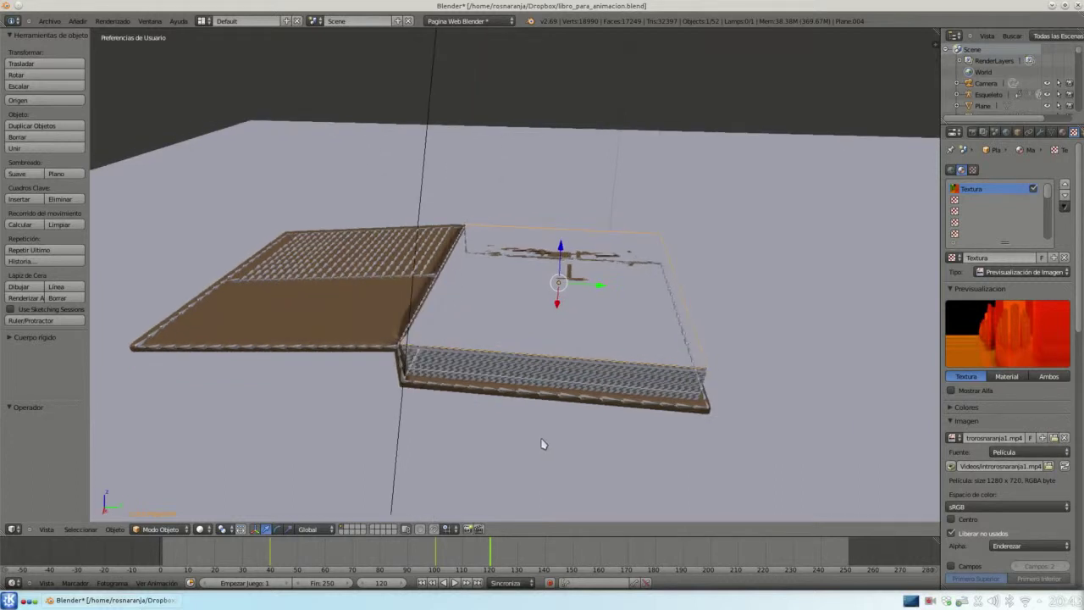
key(r)
key(x)
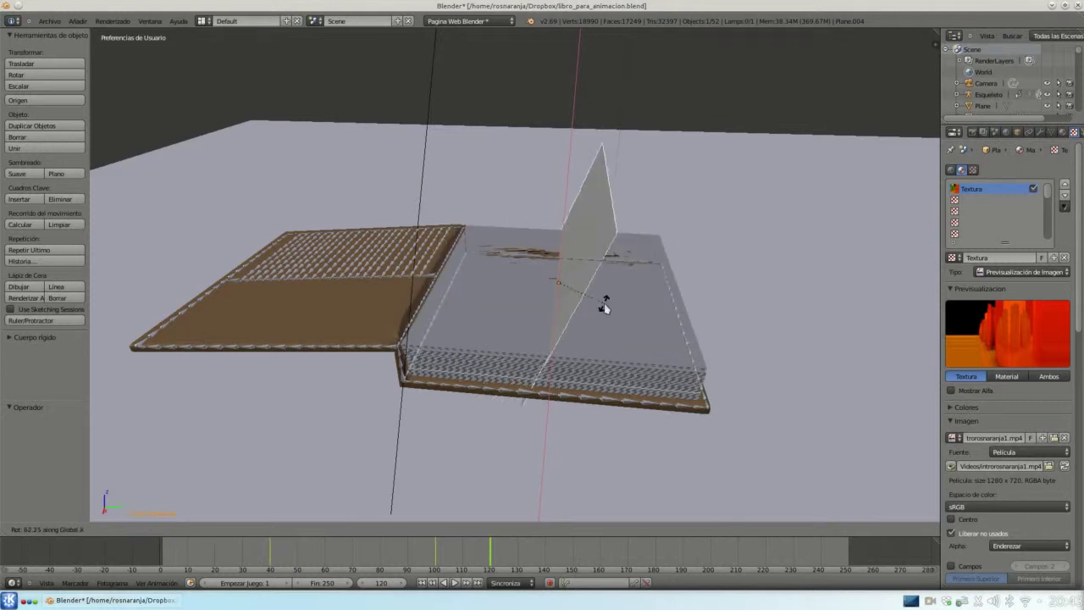
click(648, 292)
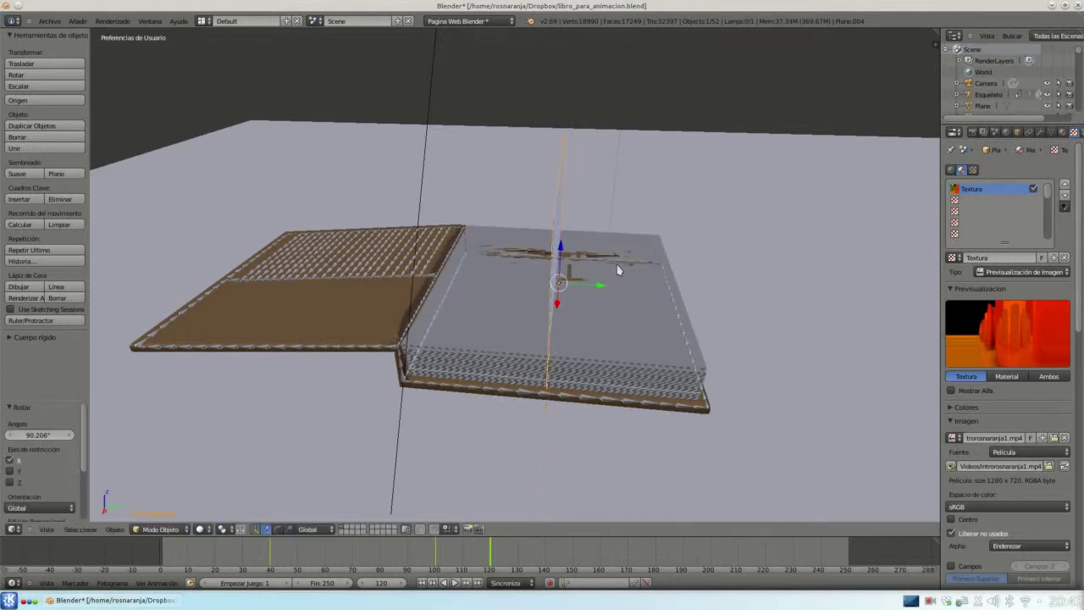
- Raise the page to stand at the spine, keyframe its LocRot, and scrub back to check
middle_drag(617, 265, 593, 248)
drag(523, 216, 498, 49)
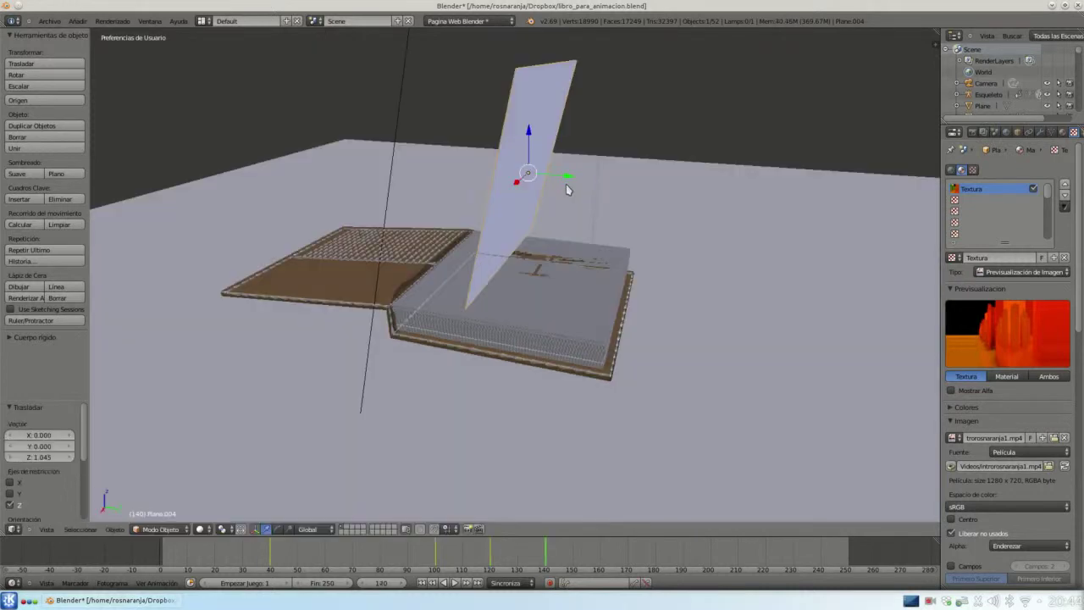
drag(567, 176, 492, 177)
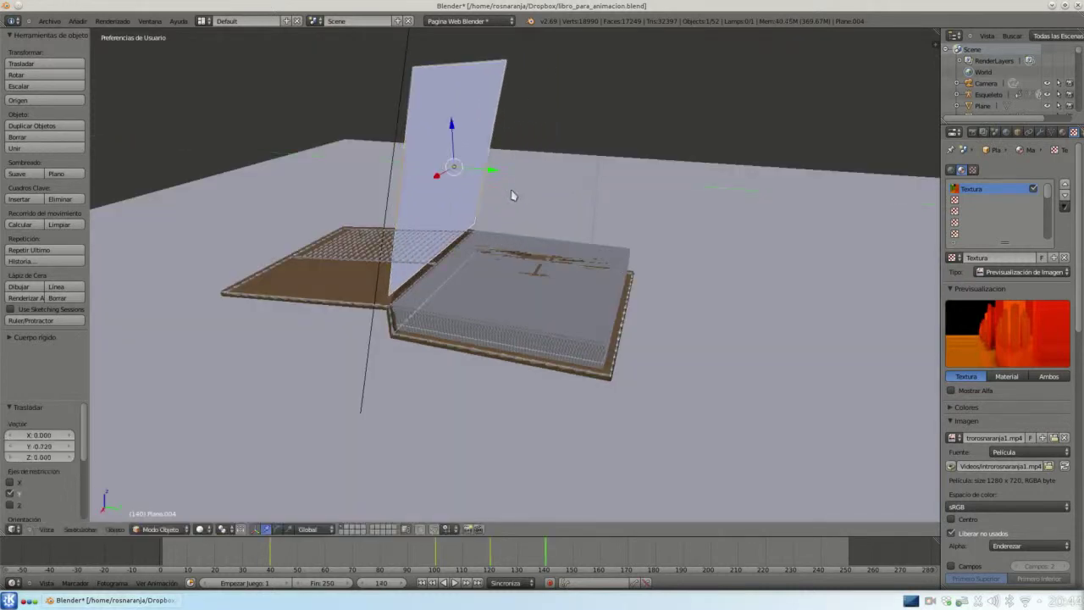
middle_drag(544, 210, 581, 209)
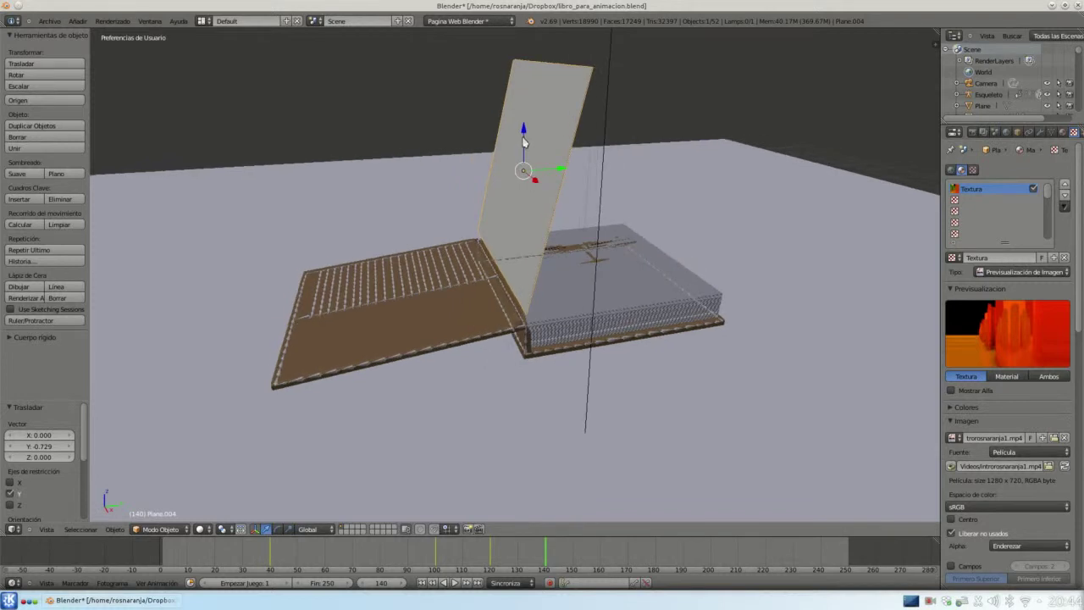
drag(523, 138, 549, 166)
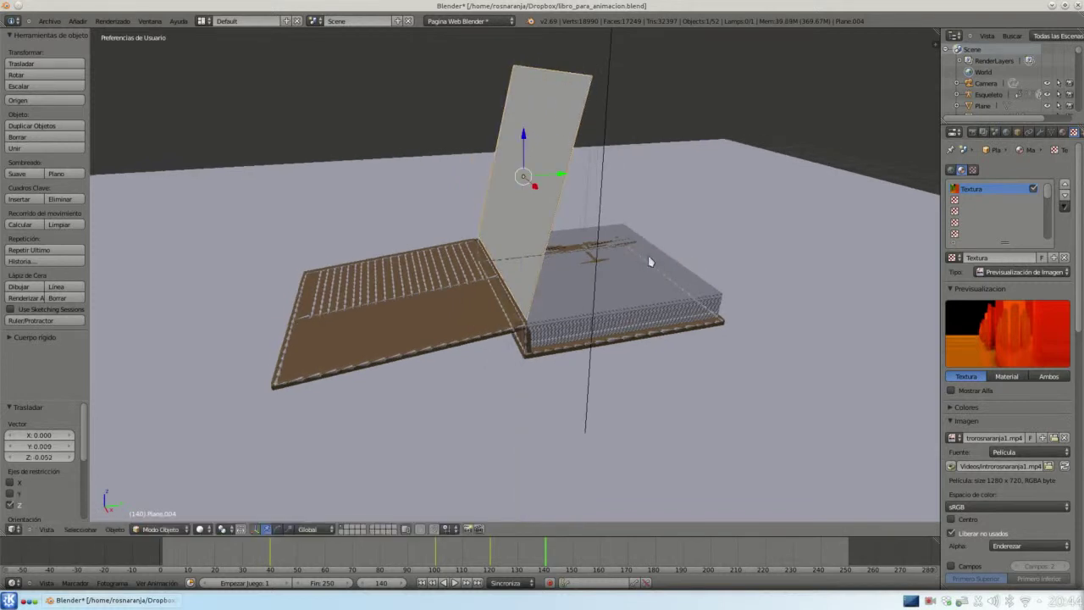
middle_drag(646, 267, 614, 294)
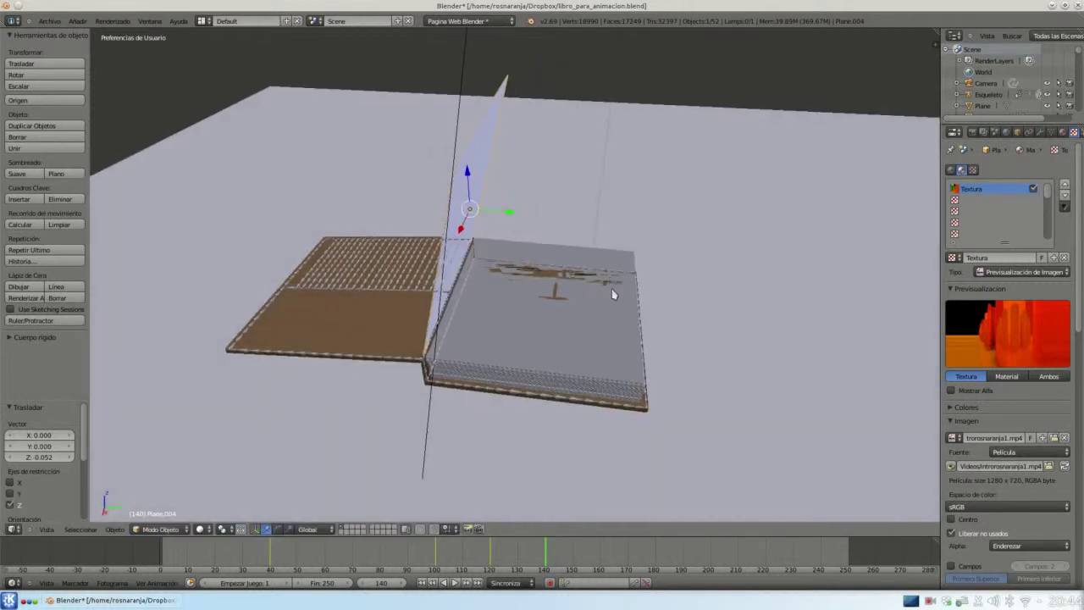
key(i)
click(669, 216)
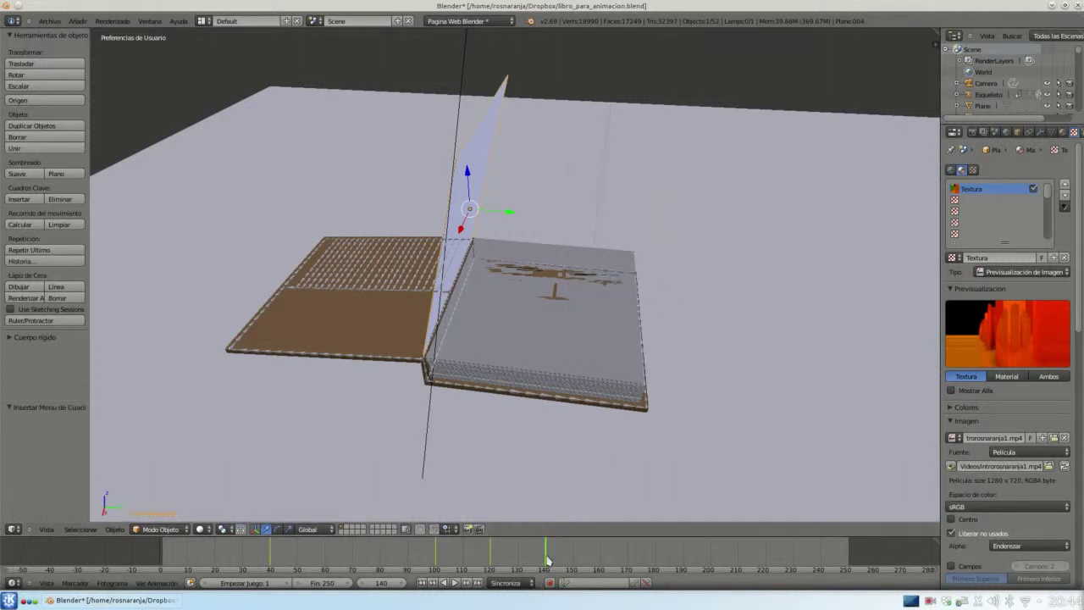
mouse_move(540, 560)
mouse_down()
mouse_move(397, 557)
mouse_move(601, 545)
mouse_up()
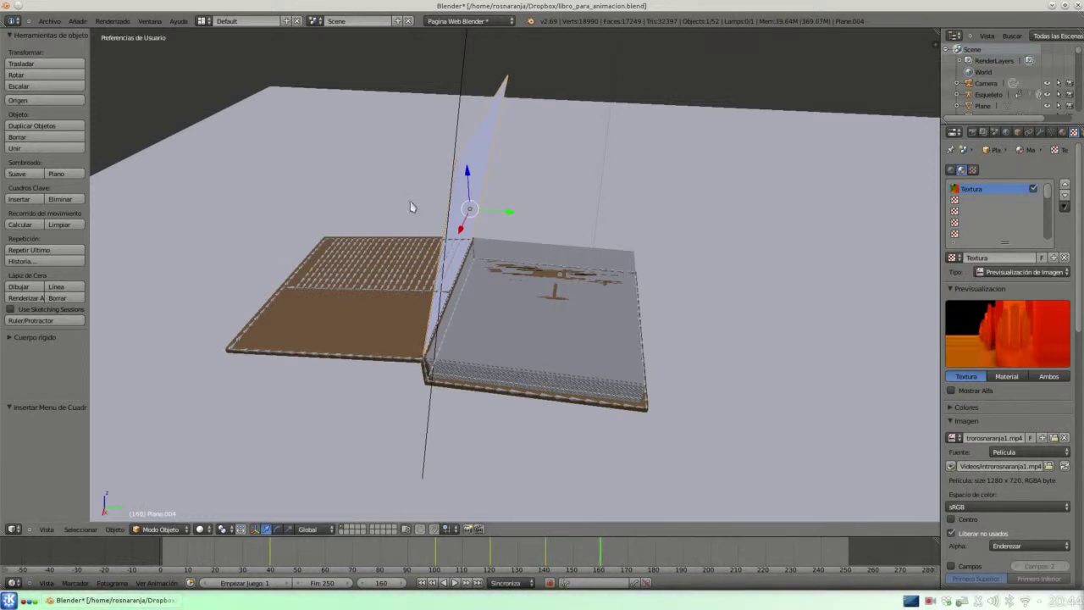
- At frame 160, tilt the page plane on X and move it along Y and down Z over the left cover
mouse_move(519, 232)
middle_down()
mouse_move(534, 231)
mouse_move(514, 231)
middle_up()
key(r)
key(x)
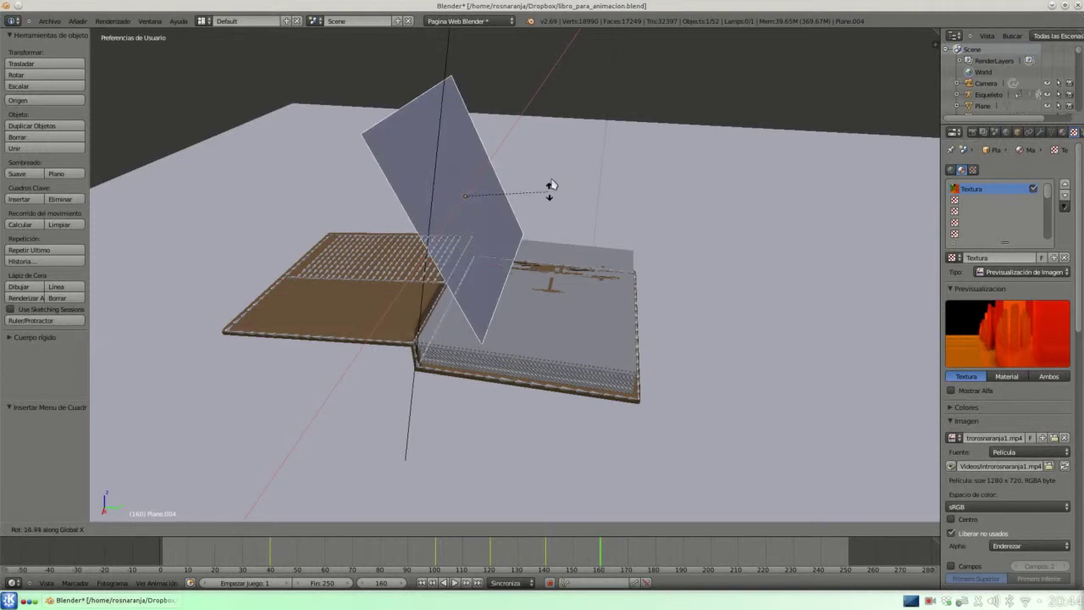
click(525, 140)
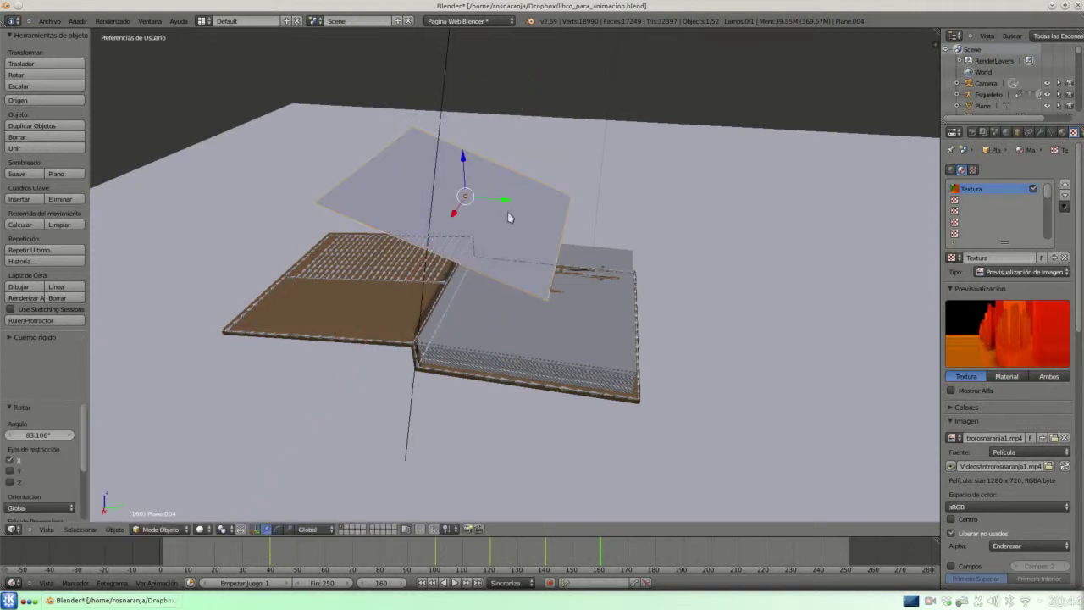
drag(508, 202, 376, 188)
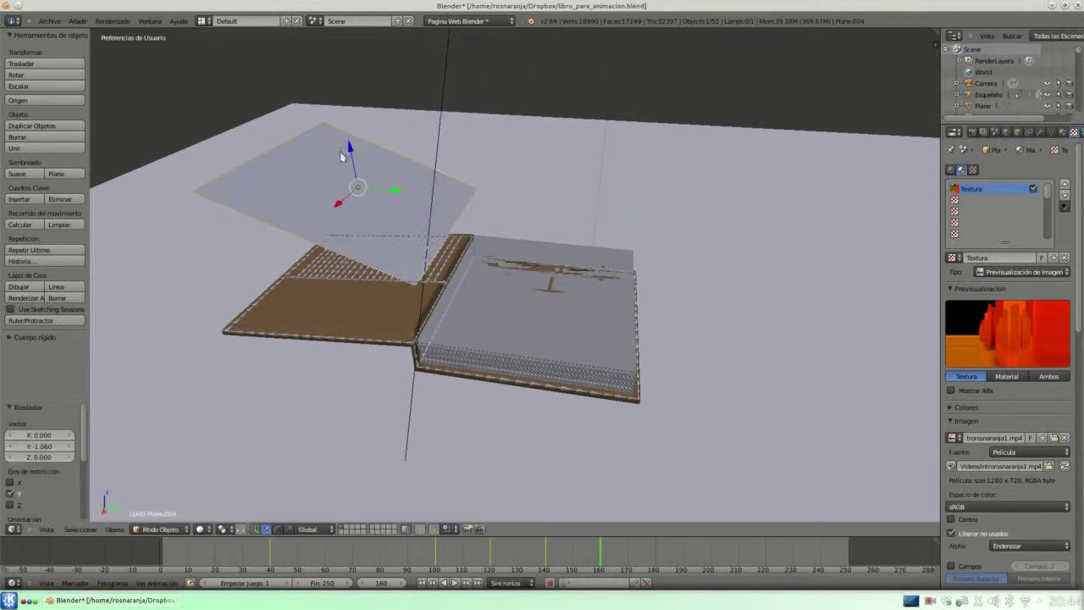
drag(352, 145, 354, 183)
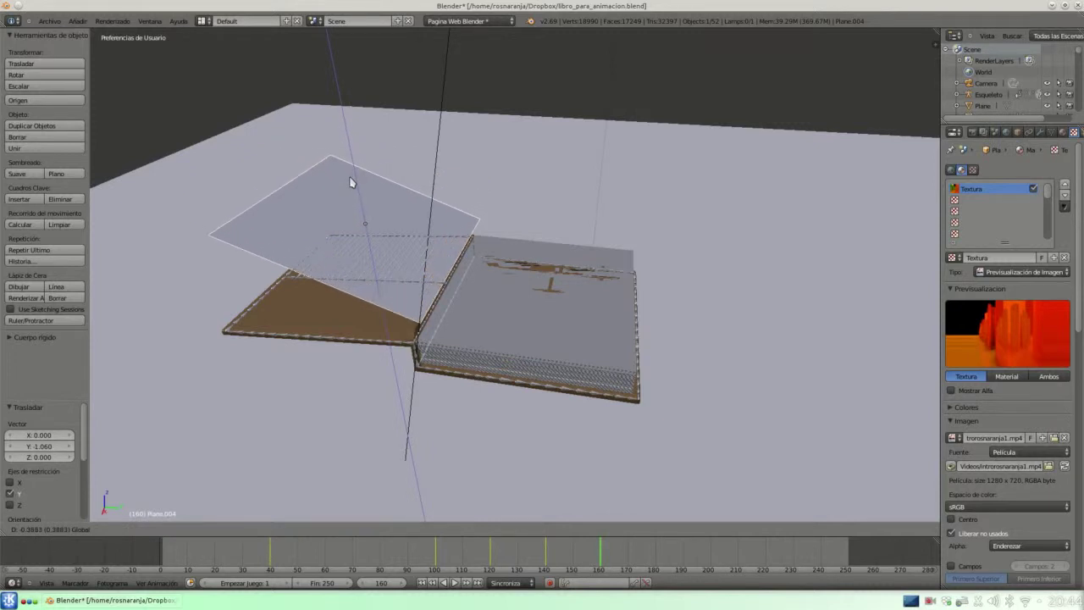
middle_drag(476, 224, 427, 170)
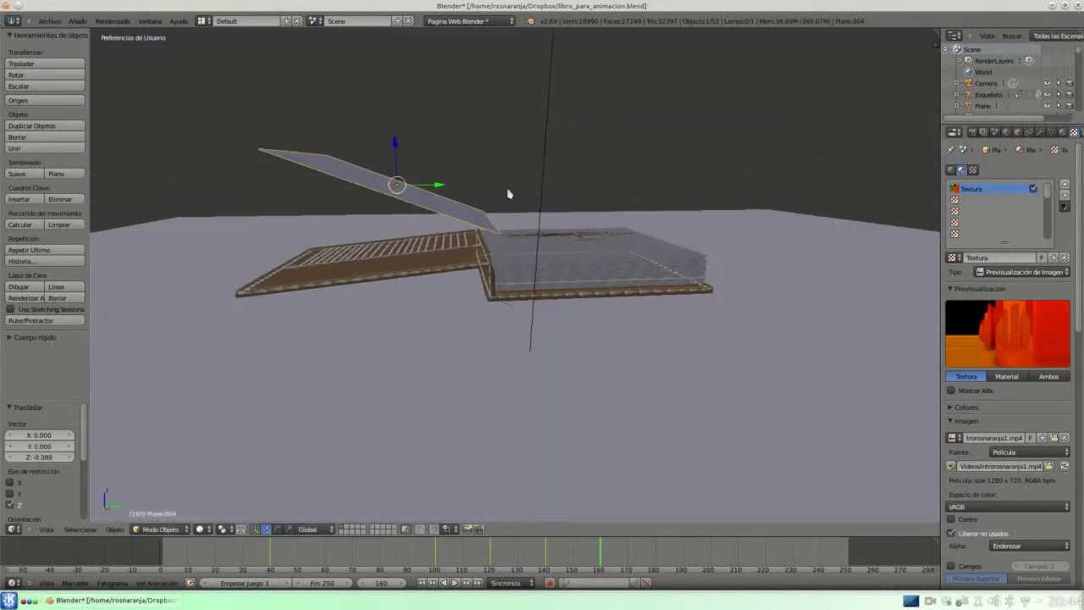
drag(396, 149, 400, 171)
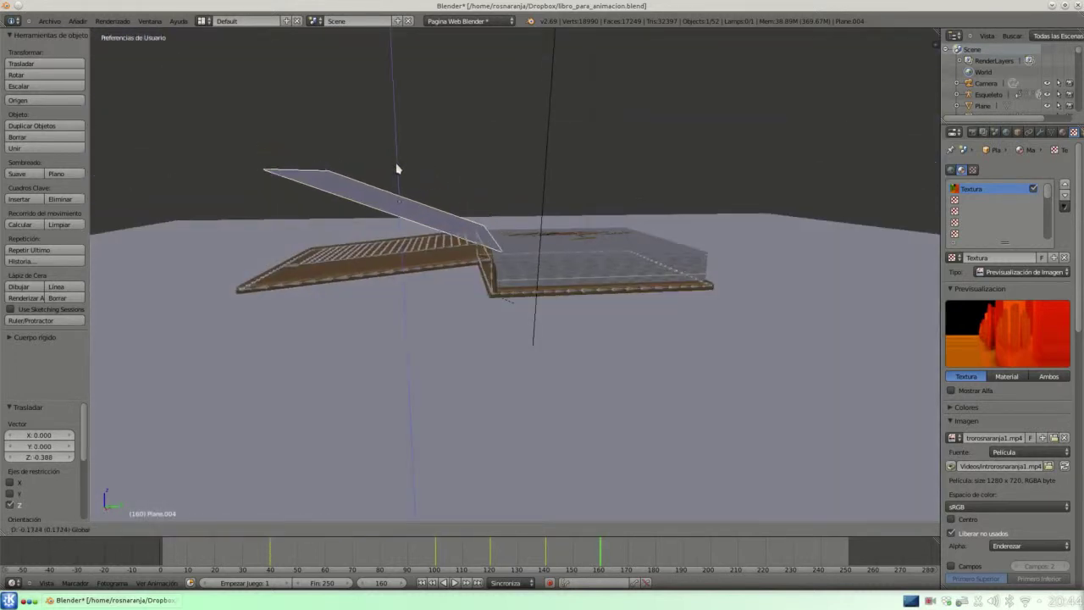
drag(442, 204, 391, 177)
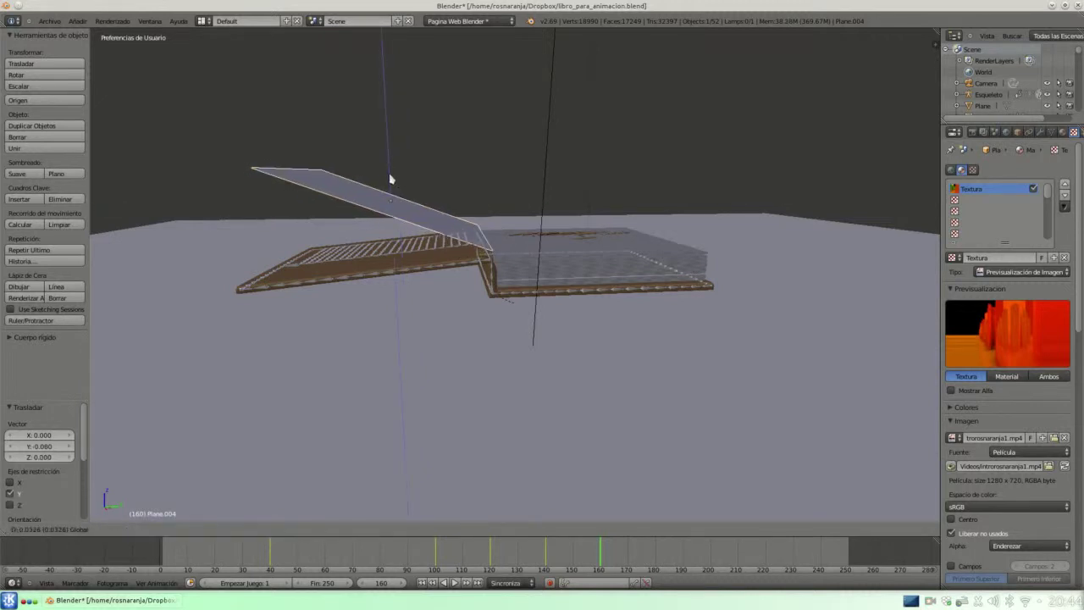
middle_drag(437, 196, 433, 221)
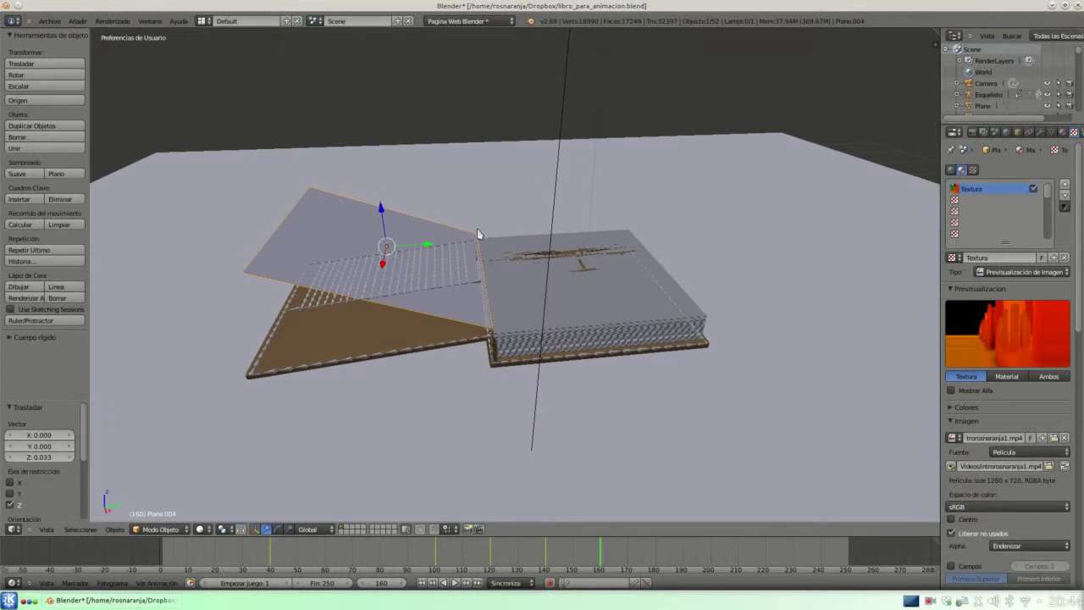
- Refine the page's tilt by about 13° on X and lower it onto the cover
key(r)
key(x)
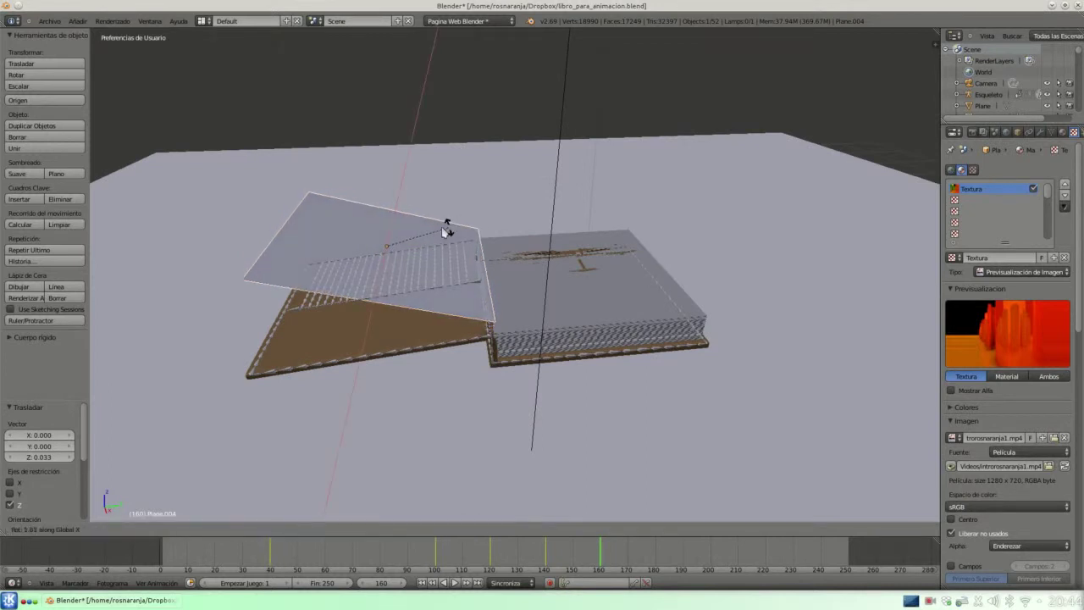
click(416, 230)
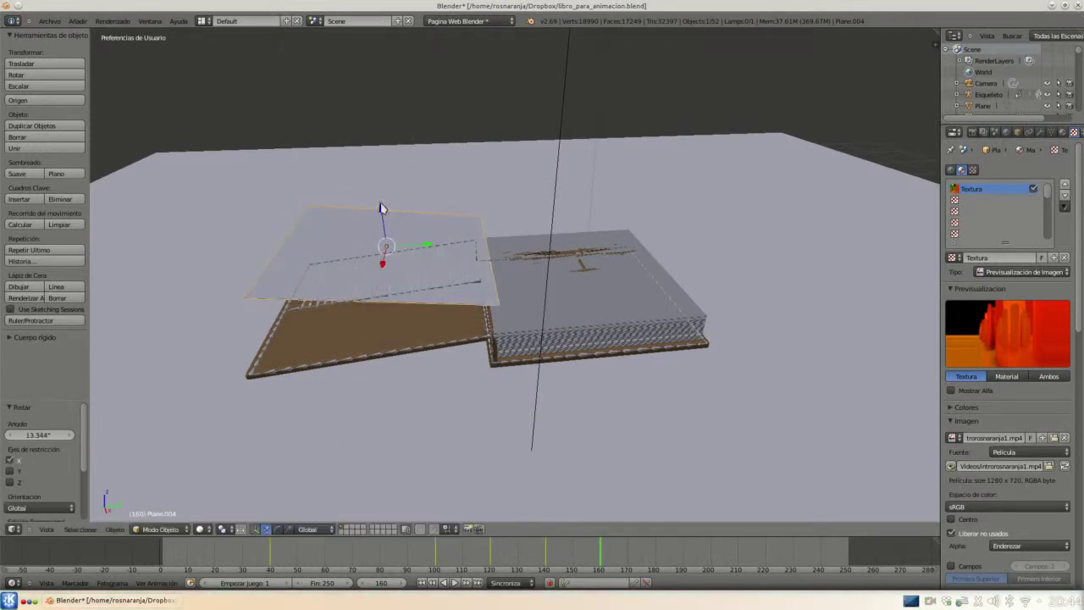
drag(383, 210, 383, 231)
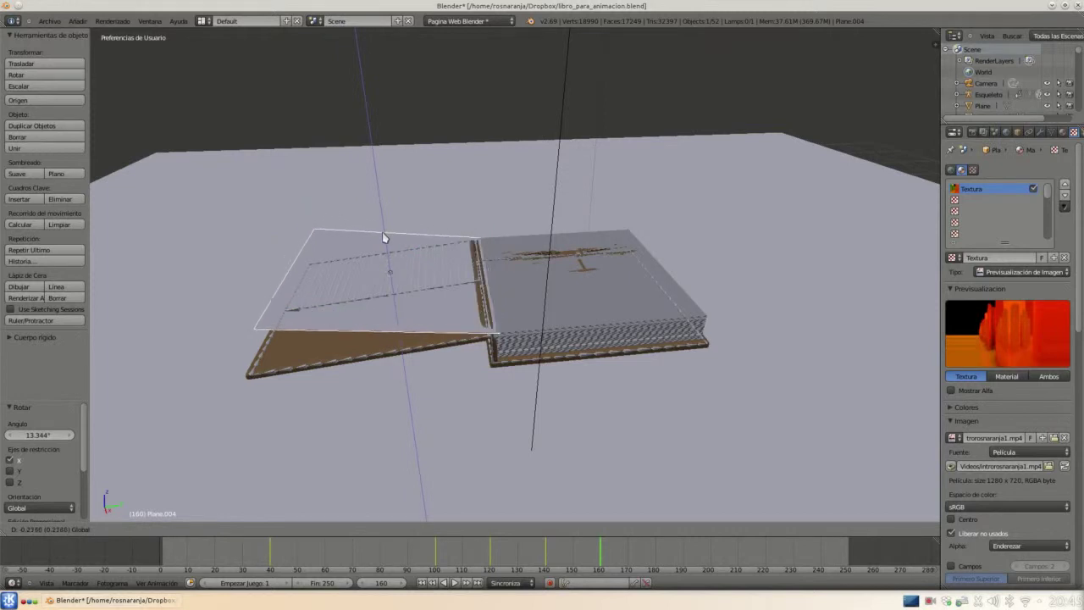
click(383, 226)
drag(436, 268, 427, 268)
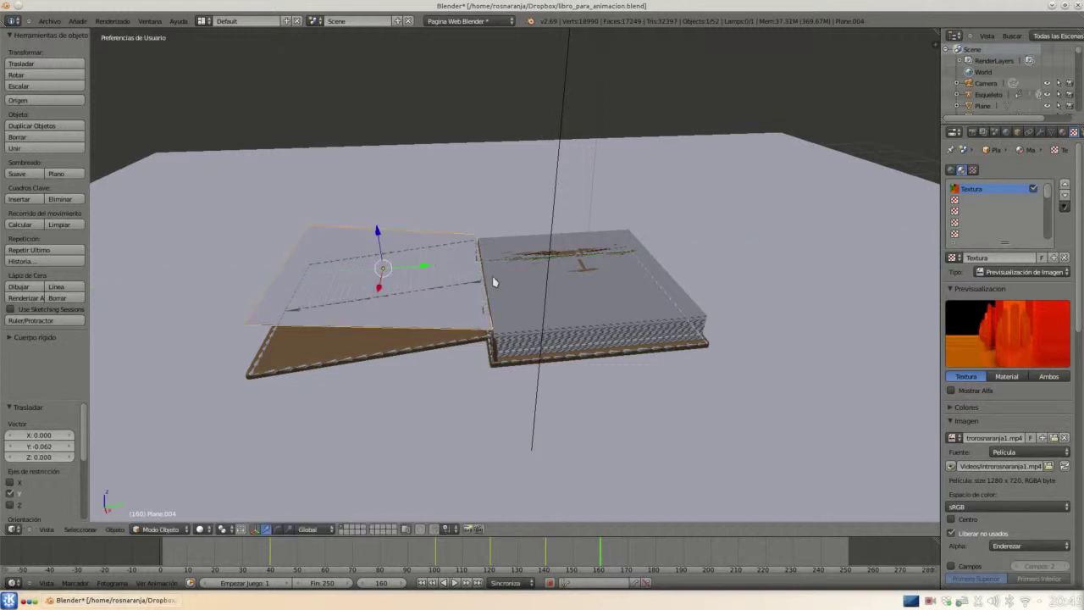
- Keyframe the page's location and rotation at frame 160 and scrub back to review
mouse_move(492, 283)
middle_down()
mouse_move(489, 254)
mouse_move(475, 285)
mouse_move(500, 310)
middle_up()
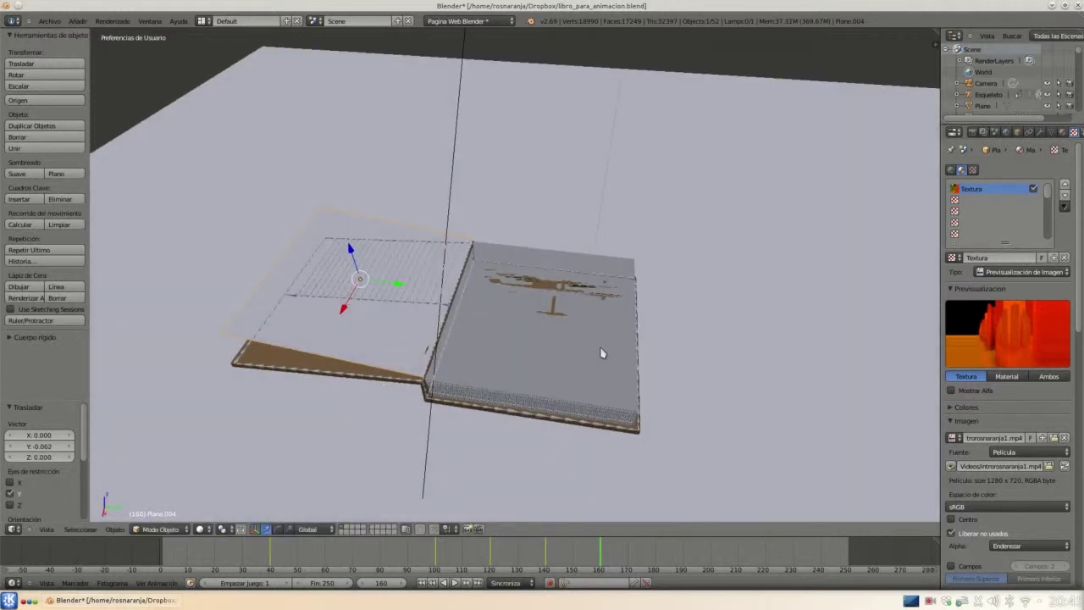
key(i)
click(699, 394)
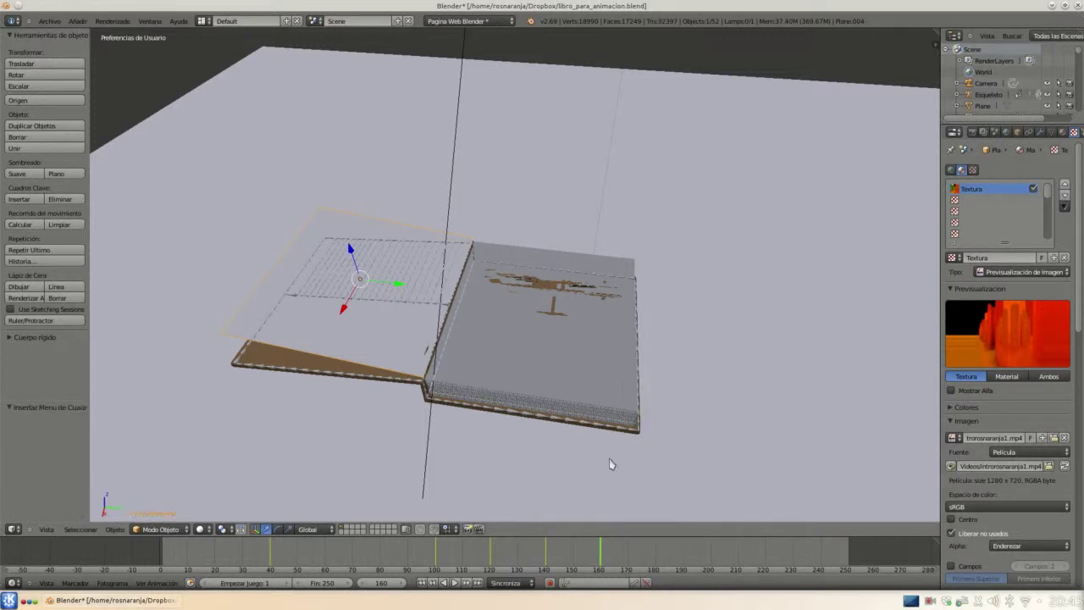
mouse_move(603, 552)
mouse_down()
mouse_move(493, 548)
mouse_move(648, 548)
mouse_up()
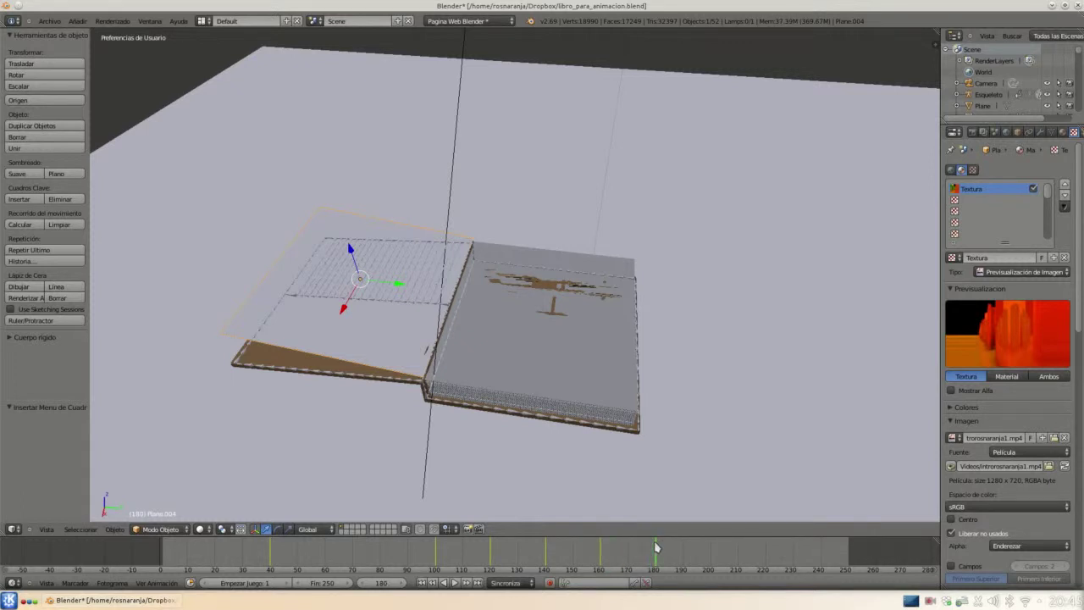
- At frame 170, re-tilt the page plane and lower it along Z onto the left cover
drag(648, 548, 687, 547)
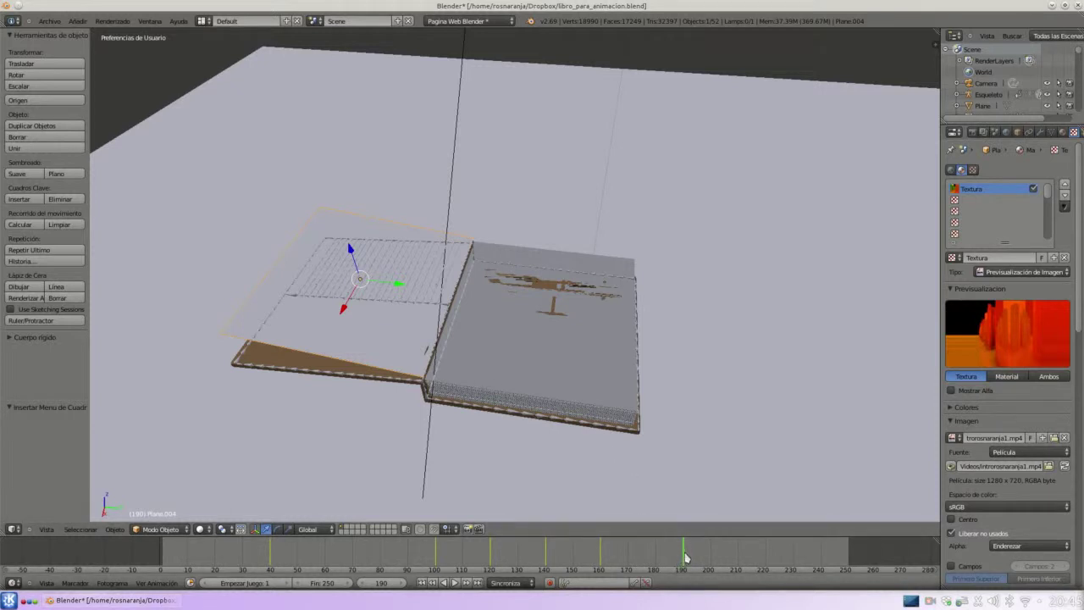
drag(686, 557, 635, 558)
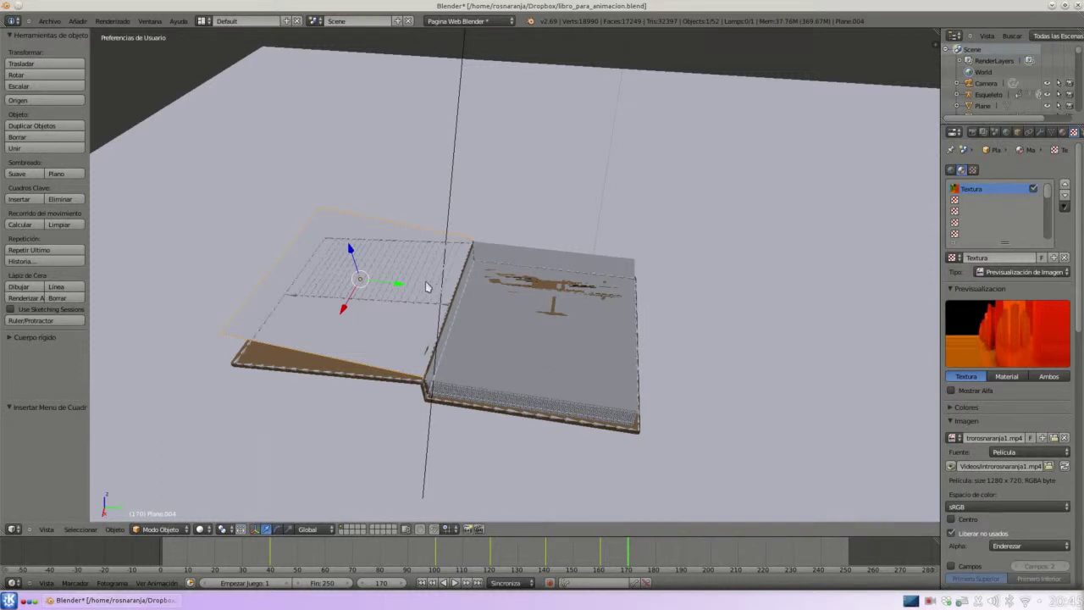
key(r)
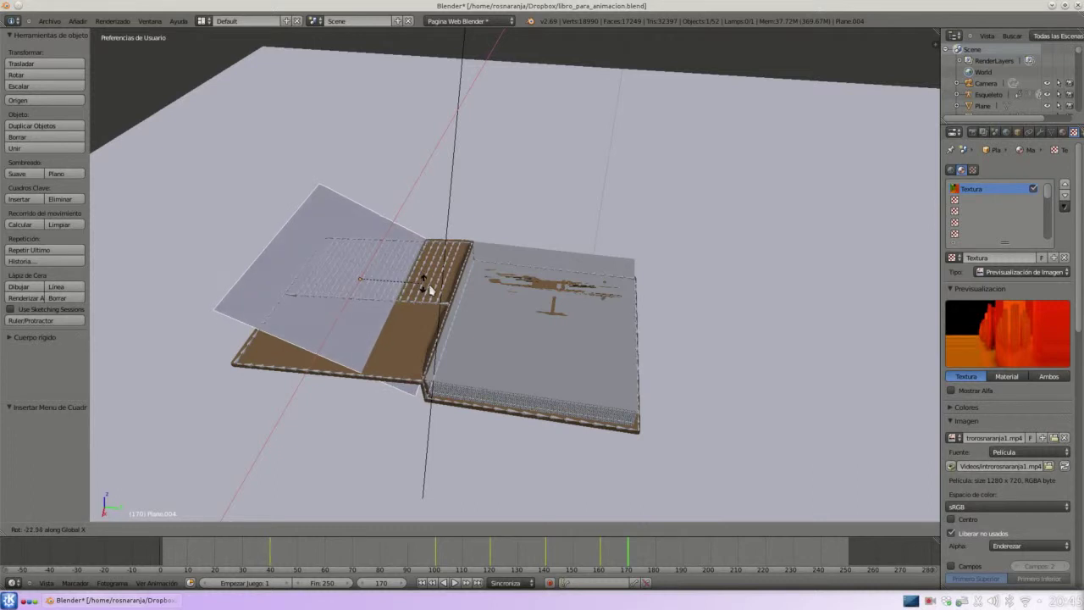
click(464, 240)
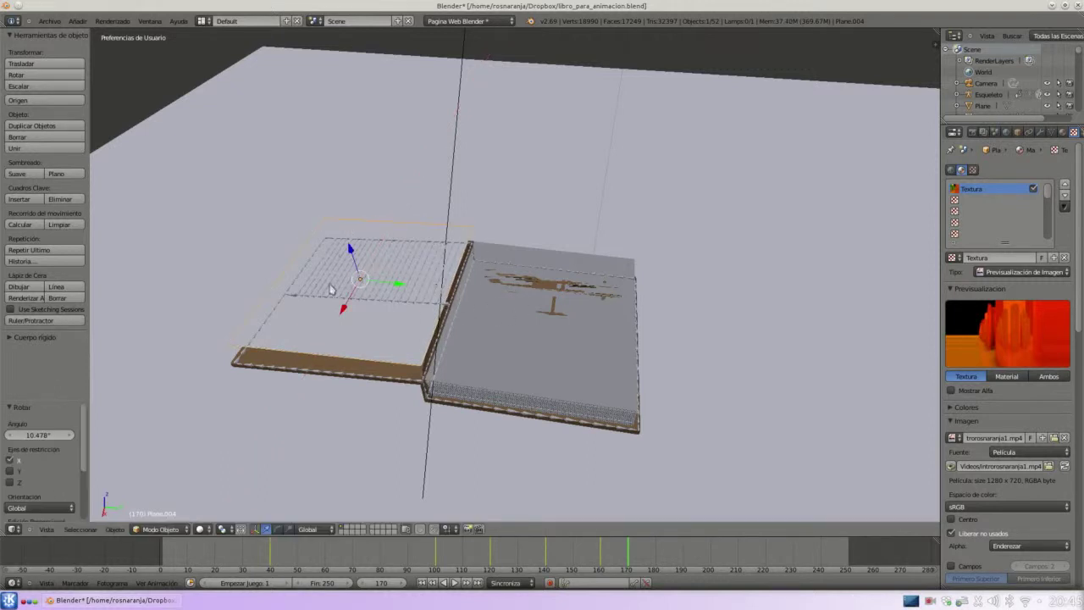
key(g)
key(z)
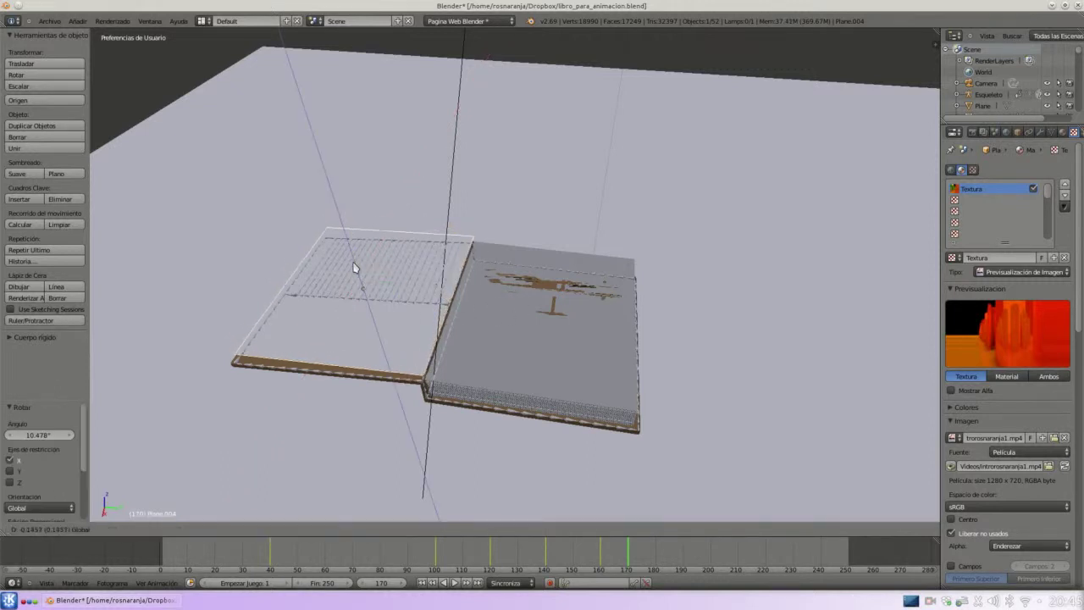
click(354, 266)
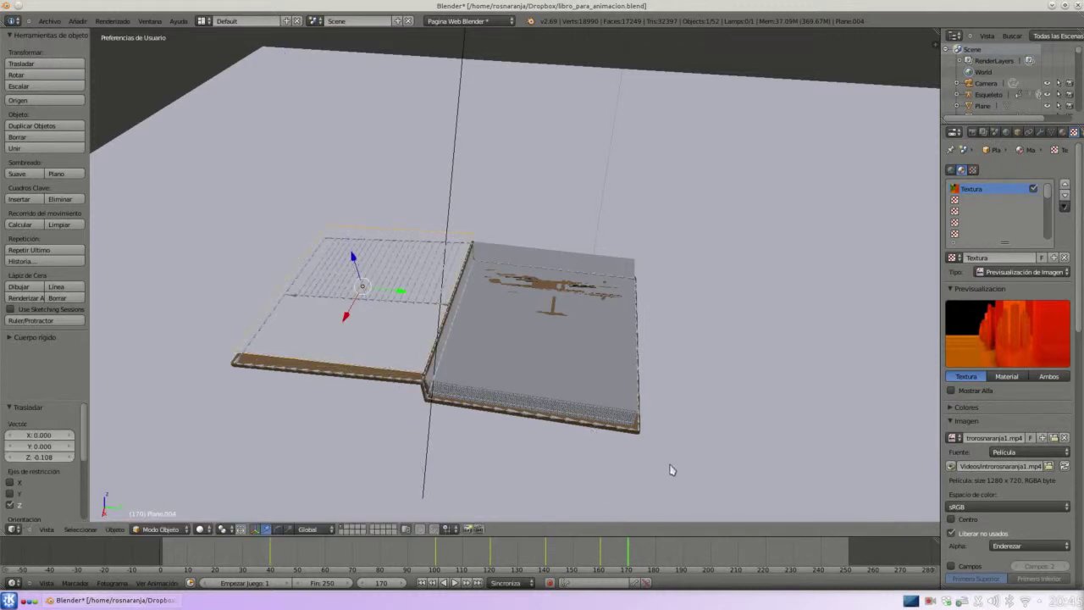
- Insert a LocRot keyframe for the settled page, review to frame 188, and select Plane.003
key(i)
click(653, 401)
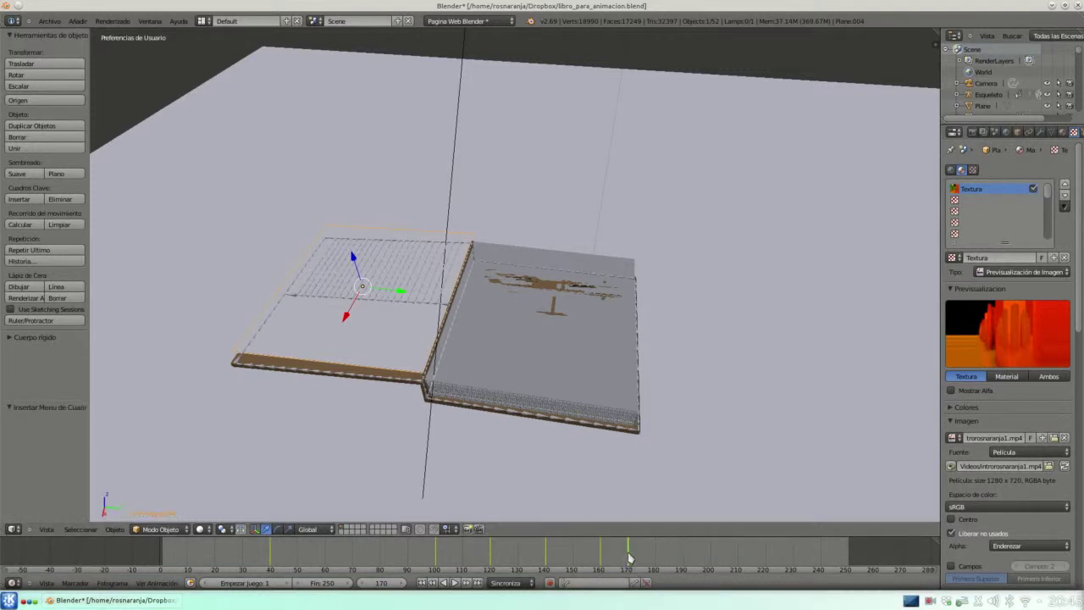
mouse_move(628, 556)
mouse_down()
mouse_move(157, 562)
mouse_move(495, 566)
mouse_move(629, 548)
mouse_up()
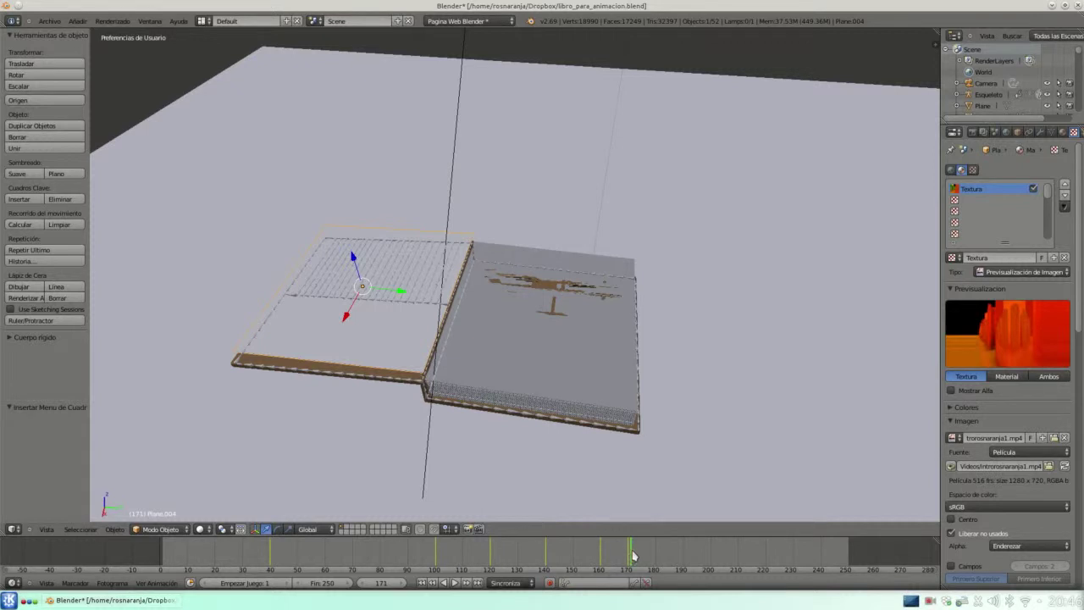
mouse_move(632, 555)
mouse_down()
mouse_move(703, 552)
mouse_move(678, 552)
mouse_up()
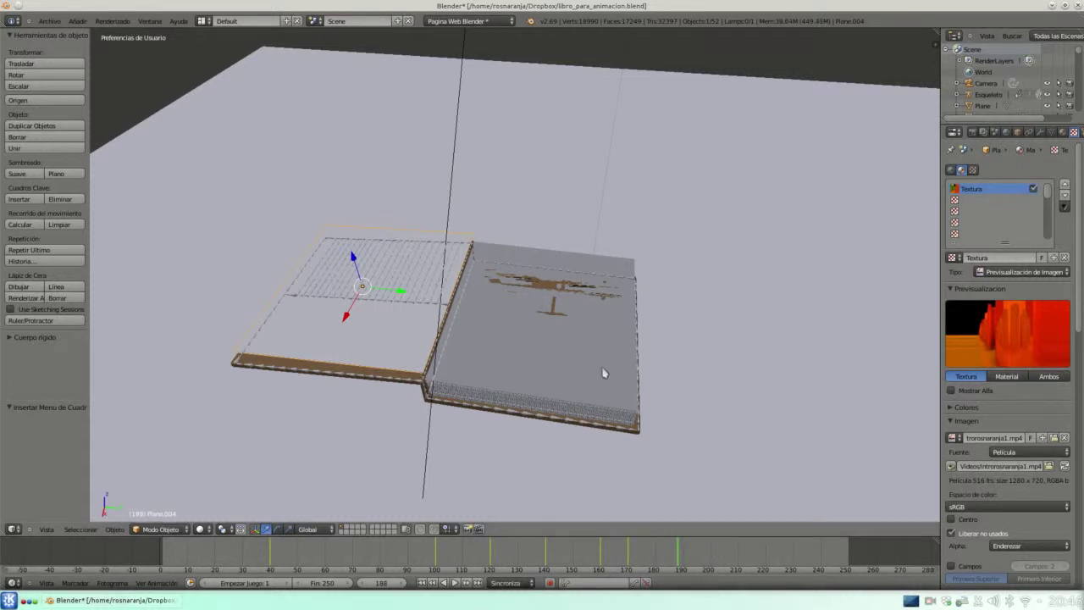
right_click(527, 366)
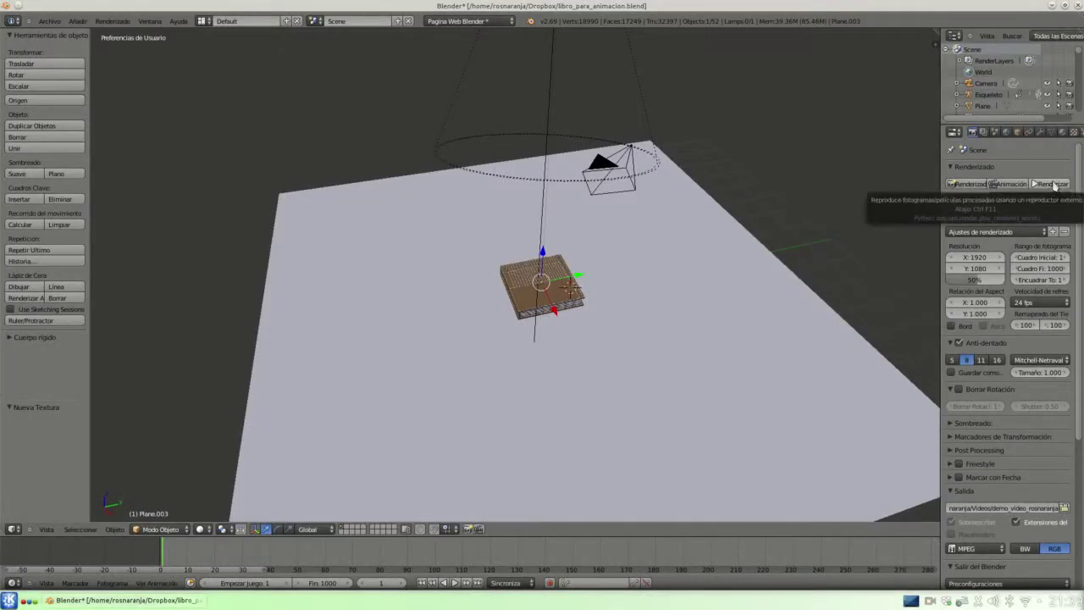
- Use Reproducir in Render properties to open the rendered animation in a playback window
click(1054, 184)
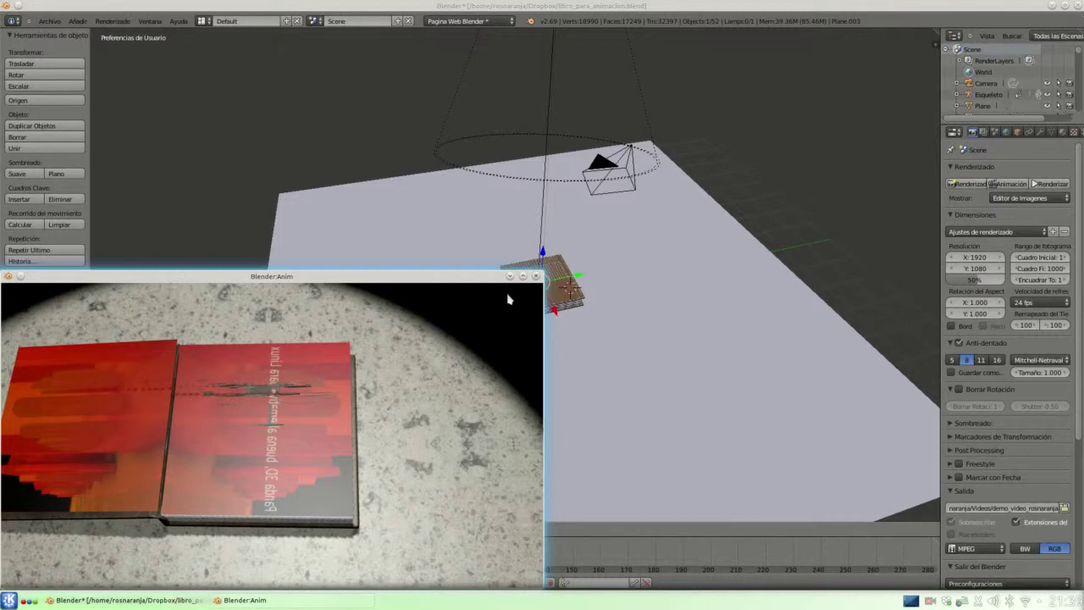
- Drag the Blender:Anim playback window by its title bar to the centre of the screen
drag(423, 277, 455, 254)
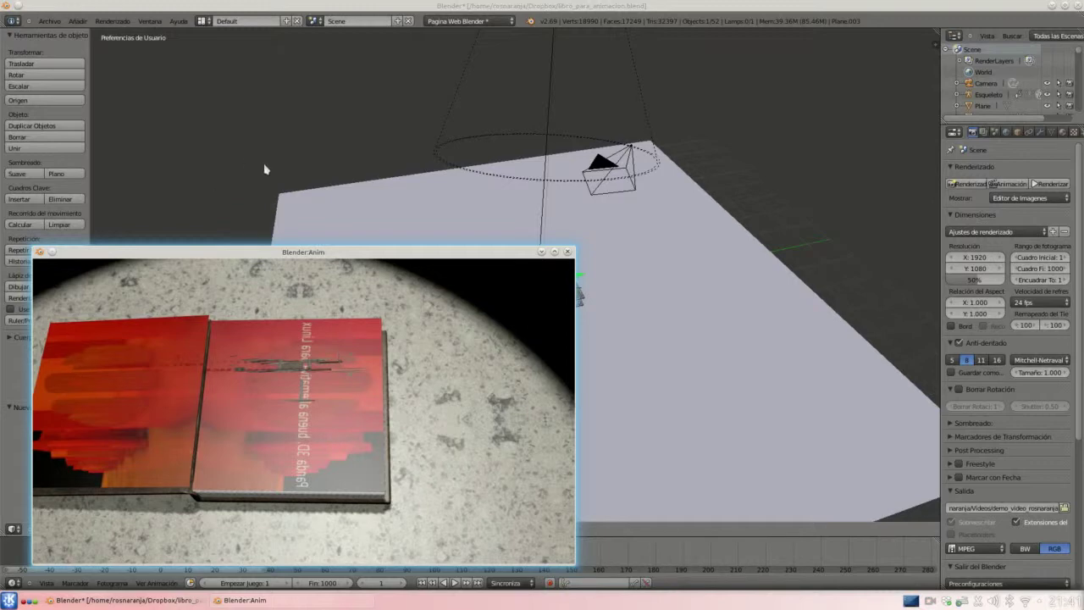
mouse_move(321, 249)
mouse_down()
mouse_move(383, 172)
mouse_move(546, 157)
mouse_up()
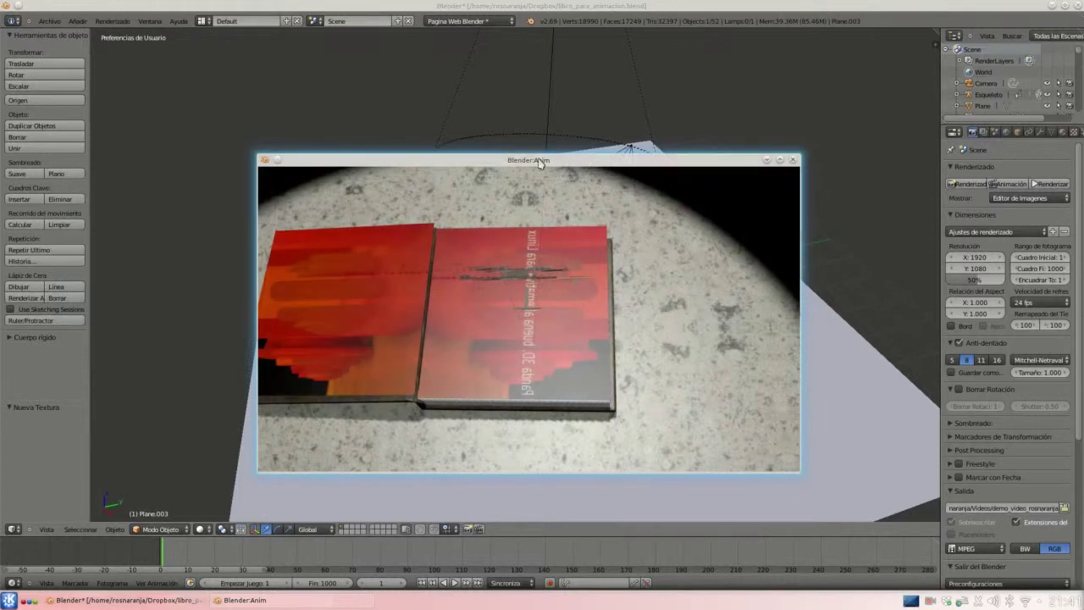